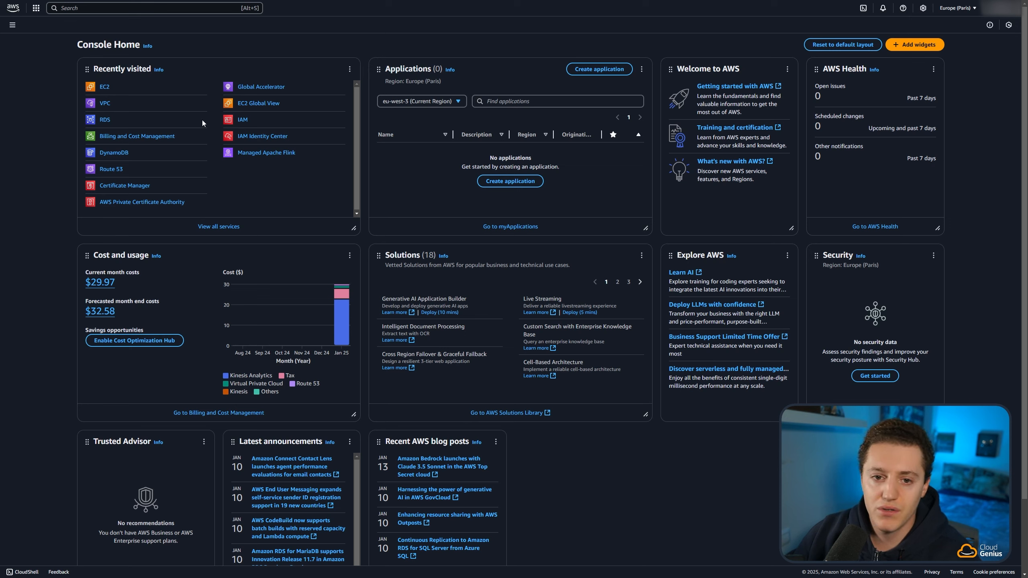
# - Open the EC2 service and start launching a new instance
pyautogui.click(137, 6)
pyautogui.write('EC2')
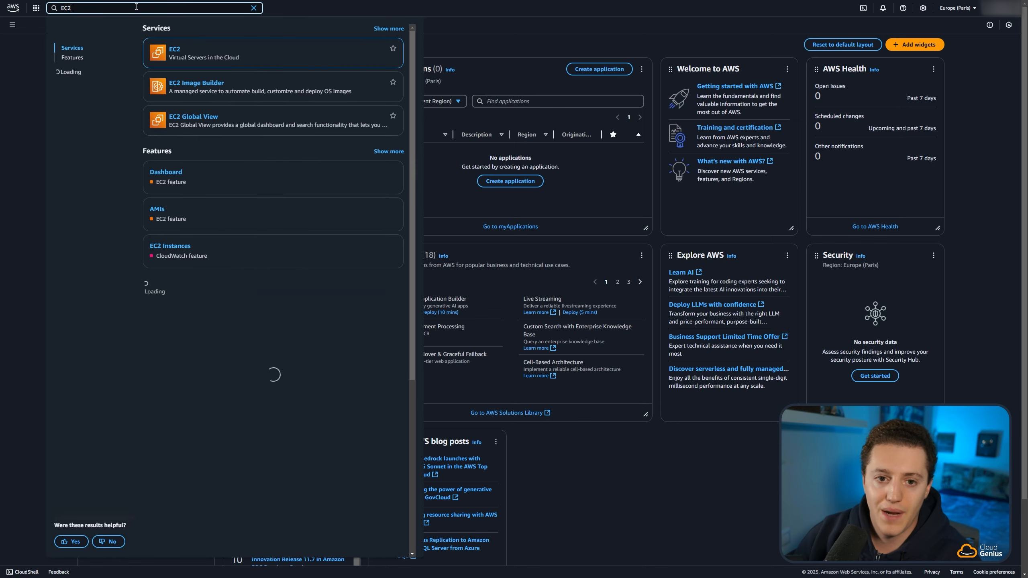
pyautogui.click(173, 50)
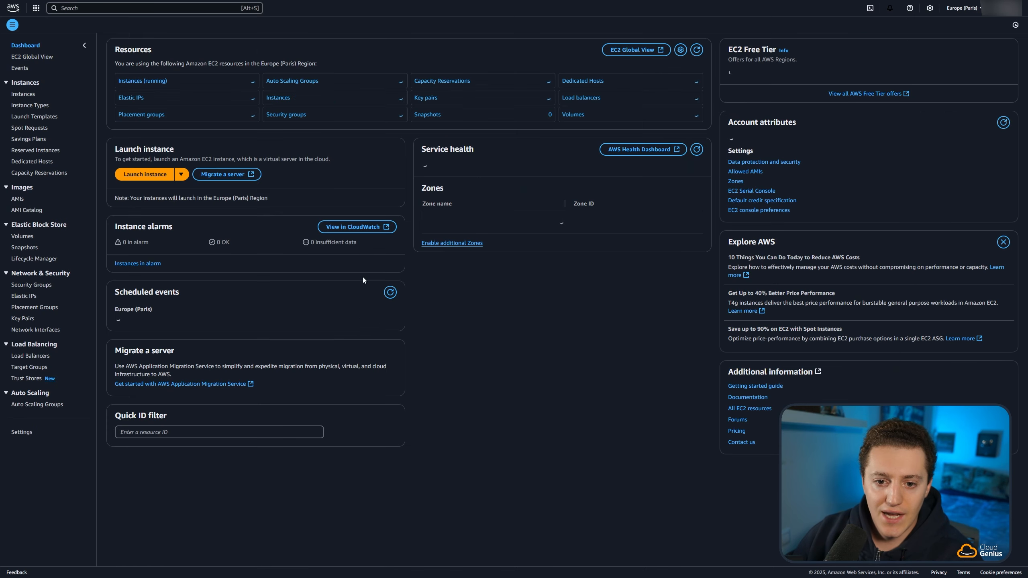
pyautogui.click(137, 175)
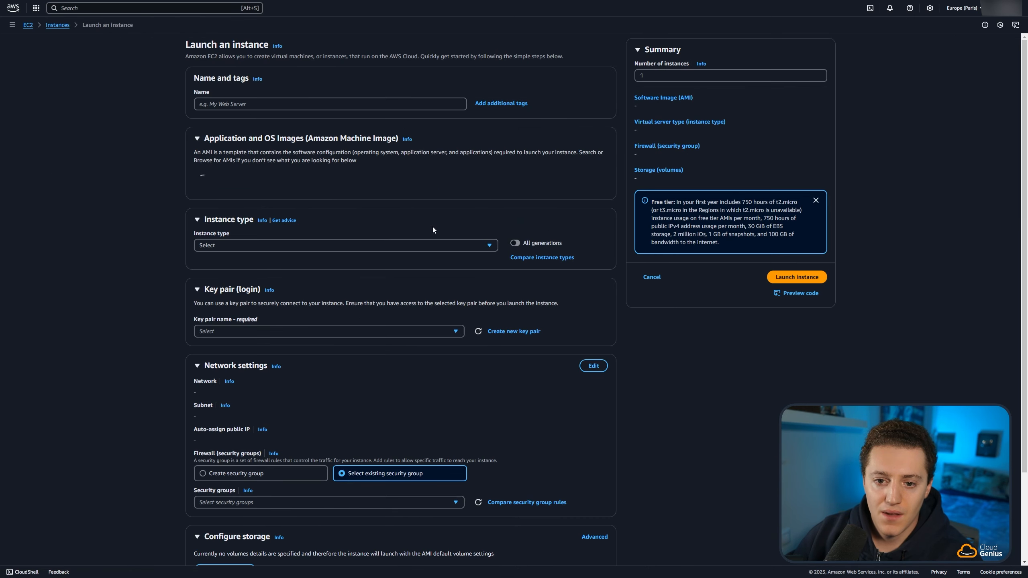
# - Look through the instance launch form's sections, including the expanded advanced details down to the user data field
pyautogui.scroll(-5, 204, 256)
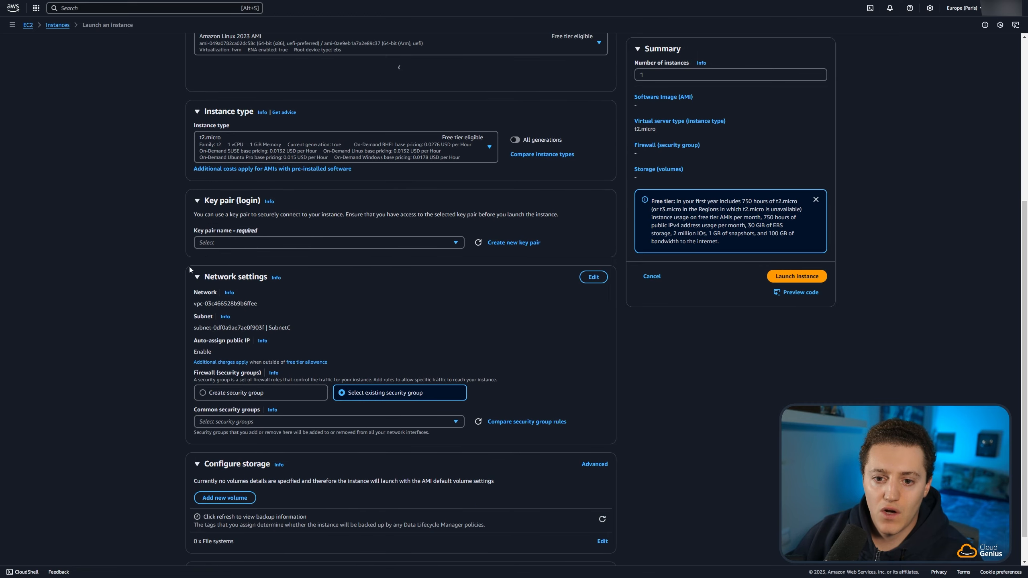
pyautogui.scroll(6, 189, 267)
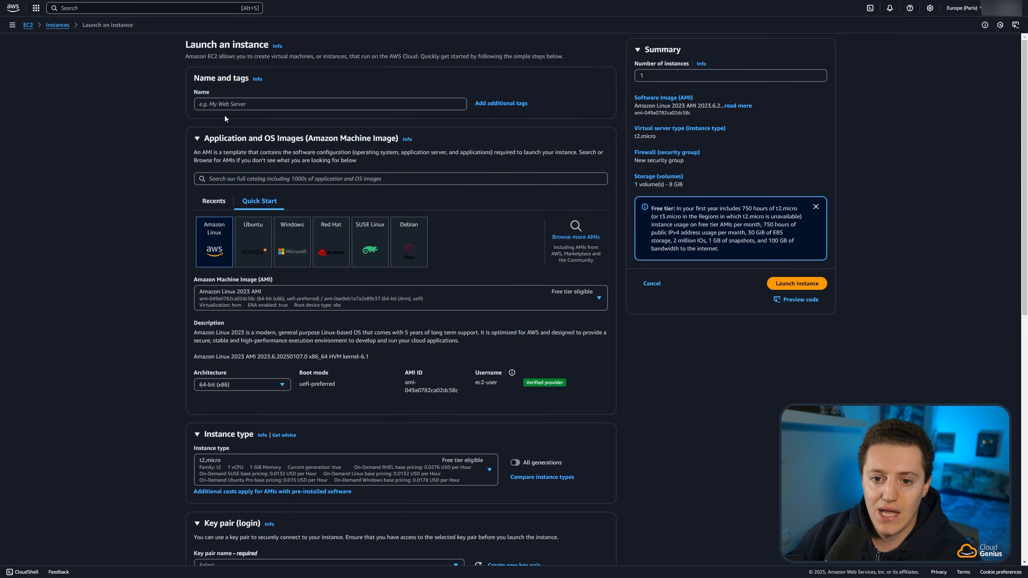
pyautogui.scroll(-6, 159, 161)
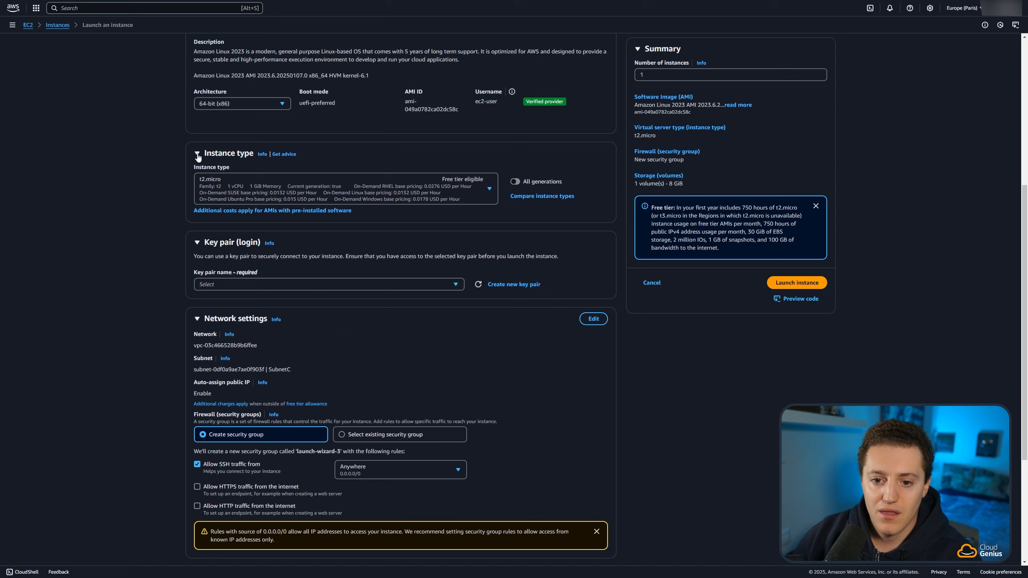
pyautogui.scroll(-2, 198, 157)
pyautogui.scroll(-3, 235, 136)
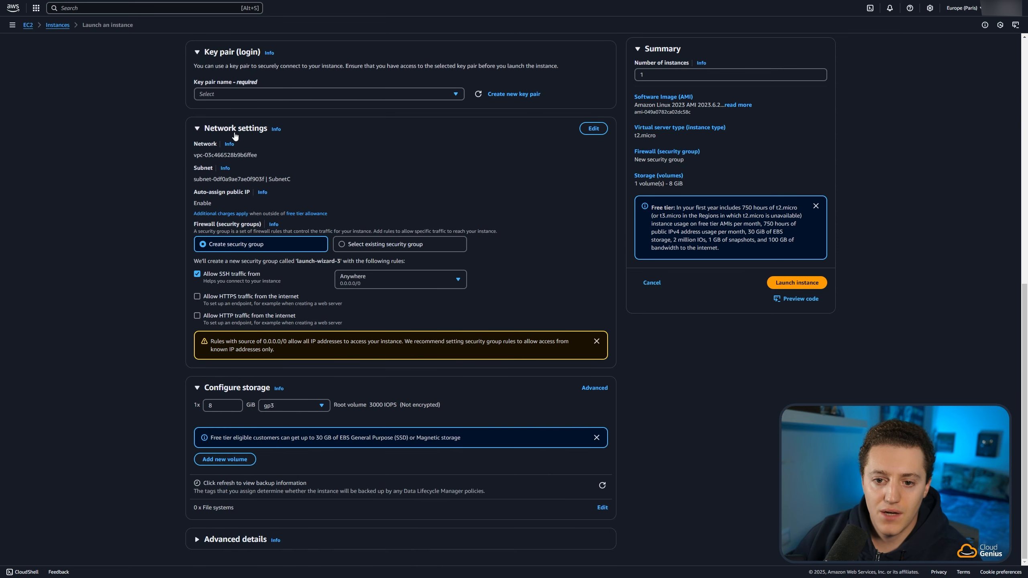
pyautogui.scroll(-5, 212, 393)
pyautogui.click(235, 298)
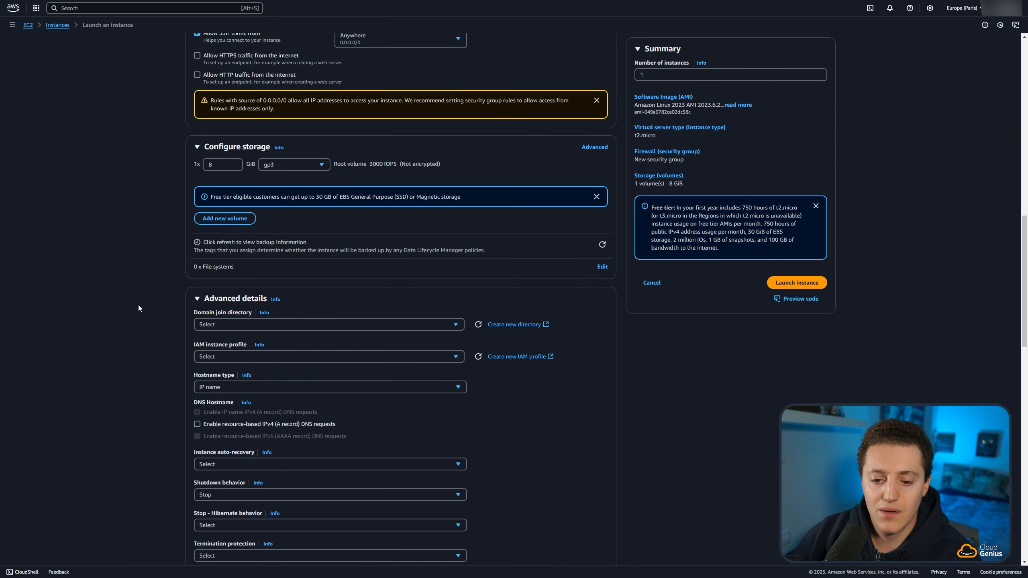
pyautogui.scroll(-4, 230, 284)
pyautogui.scroll(-12, 163, 180)
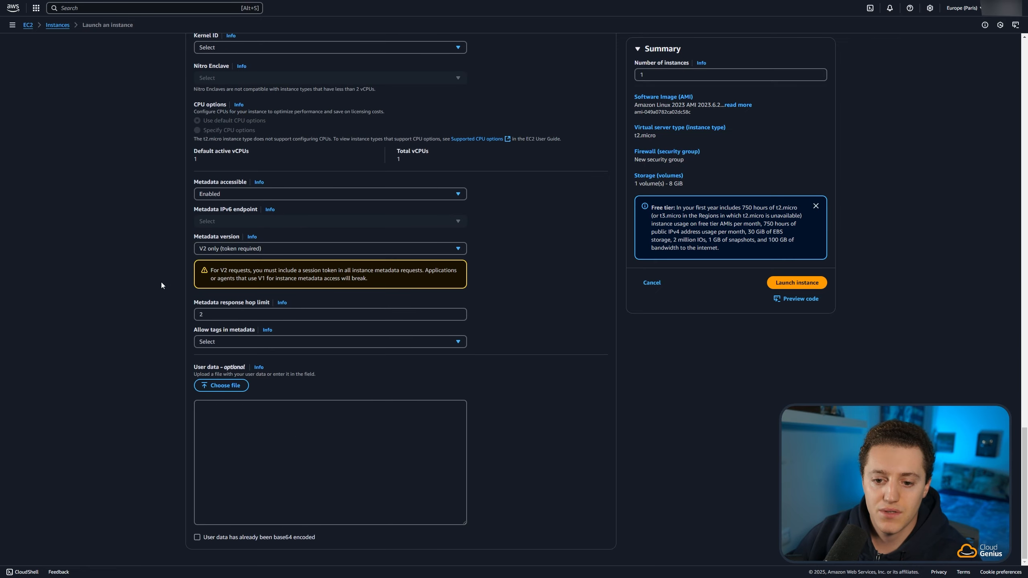
pyautogui.scroll(20, 161, 282)
pyautogui.scroll(10, 160, 374)
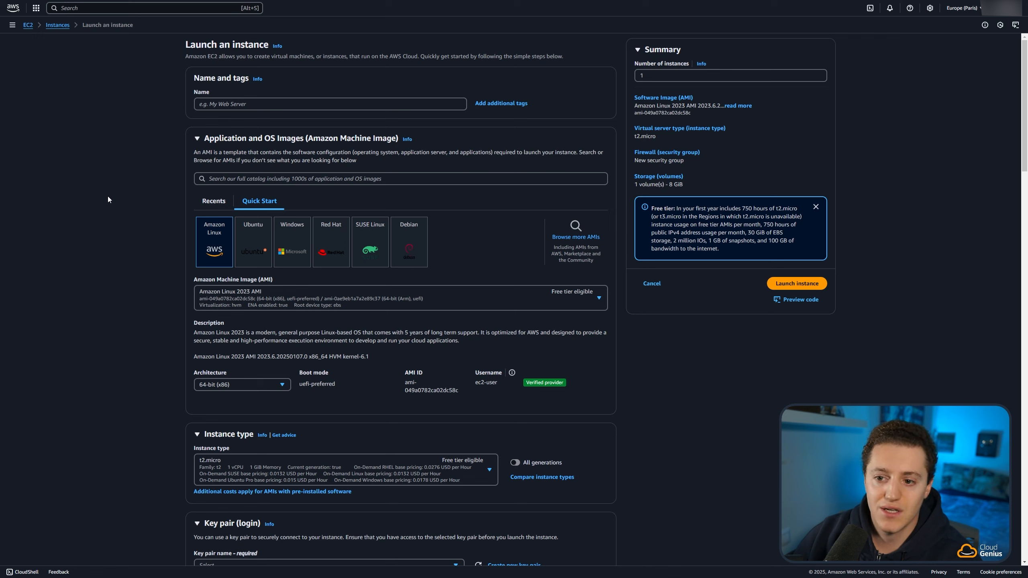
# - Name the instance MyFirstInstance
pyautogui.click(203, 105)
pyautogui.write('My')
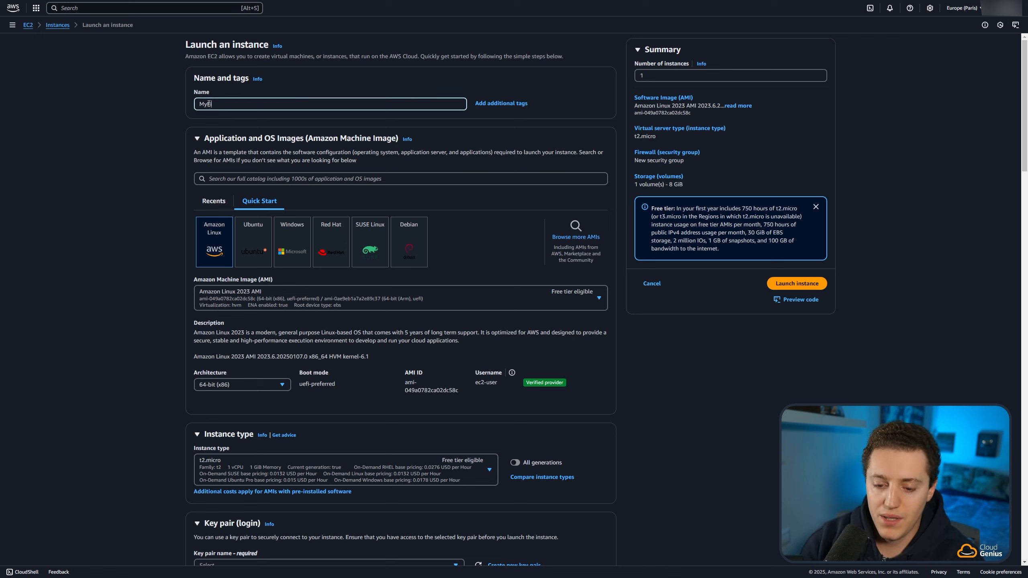
pyautogui.write('FirstInstance')
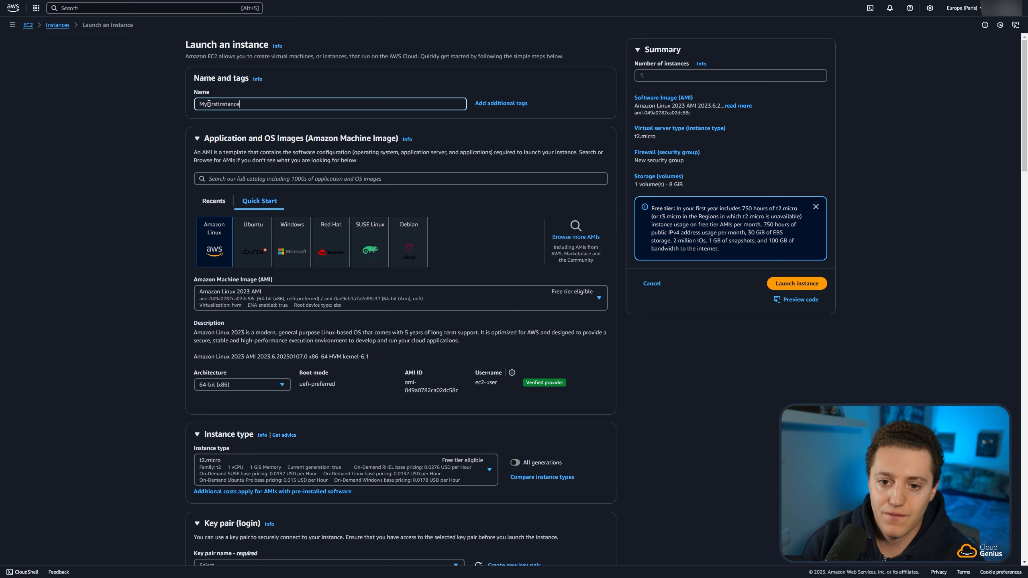
pyautogui.click(157, 103)
pyautogui.scroll(-2, 144, 147)
pyautogui.scroll(2, 146, 162)
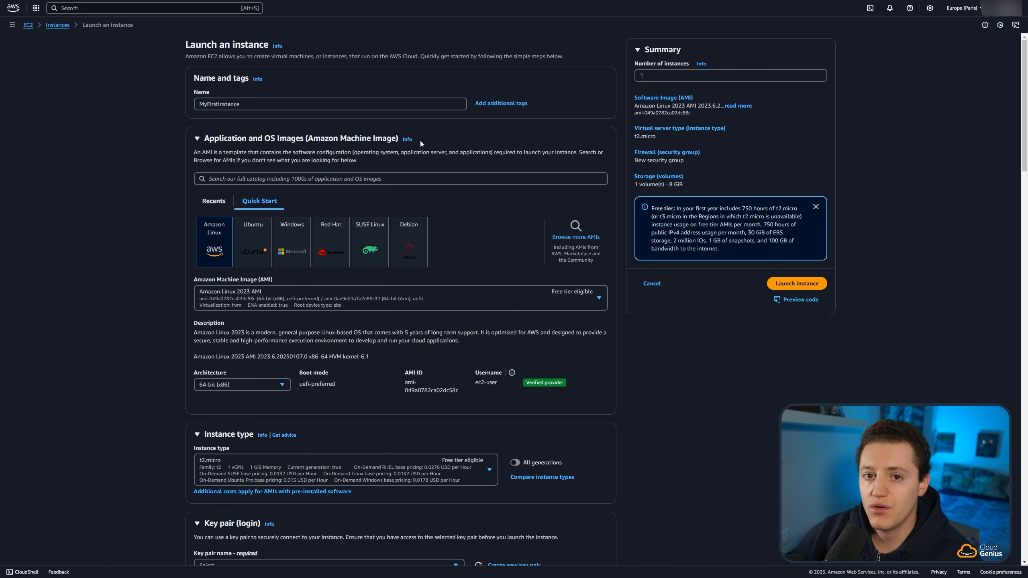
# - Choose Amazon Linux 2023 AMI as the instance's Amazon Linux machine image
pyautogui.scroll(-1, 156, 179)
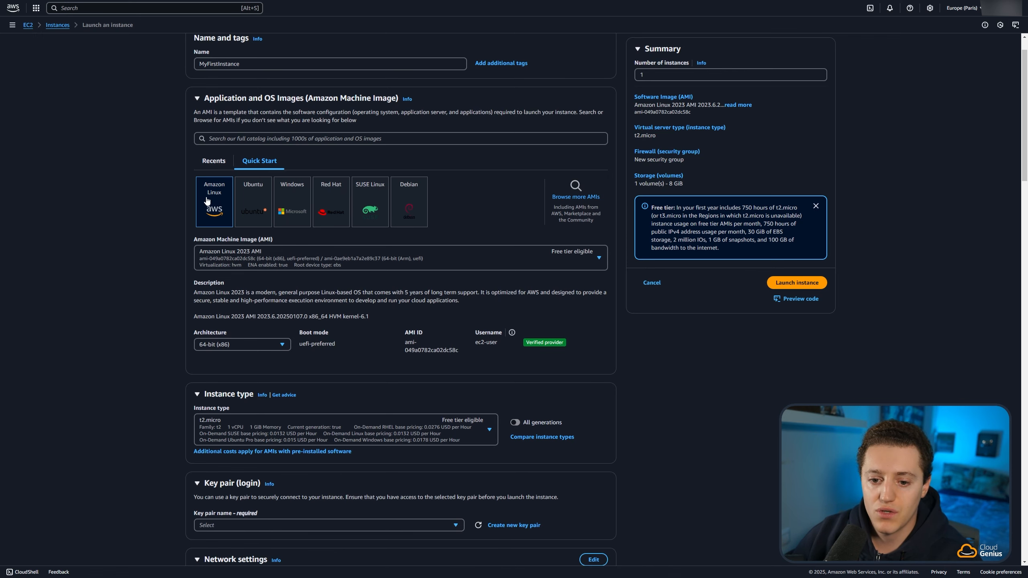
pyautogui.scroll(-2, 173, 200)
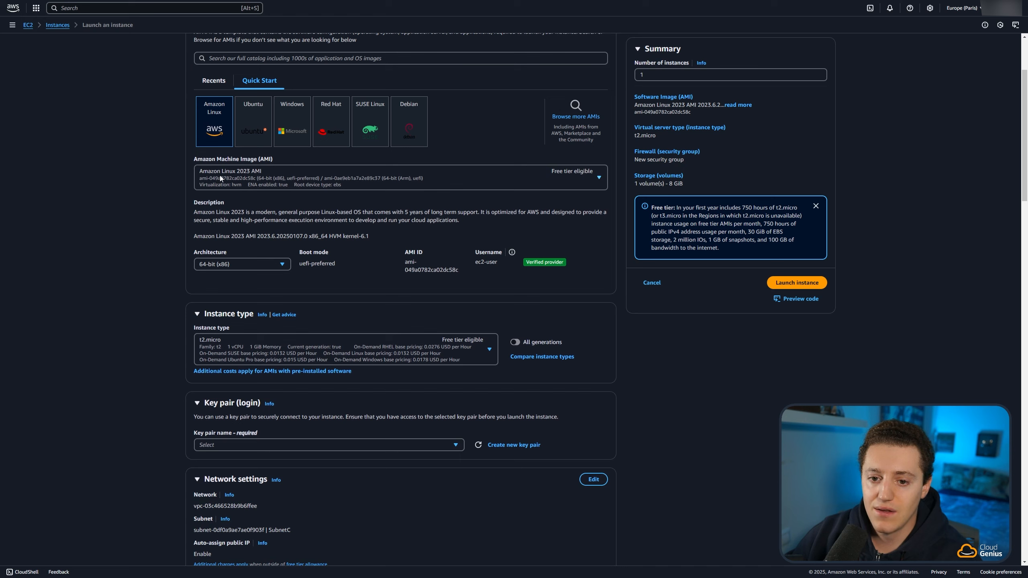
pyautogui.click(252, 175)
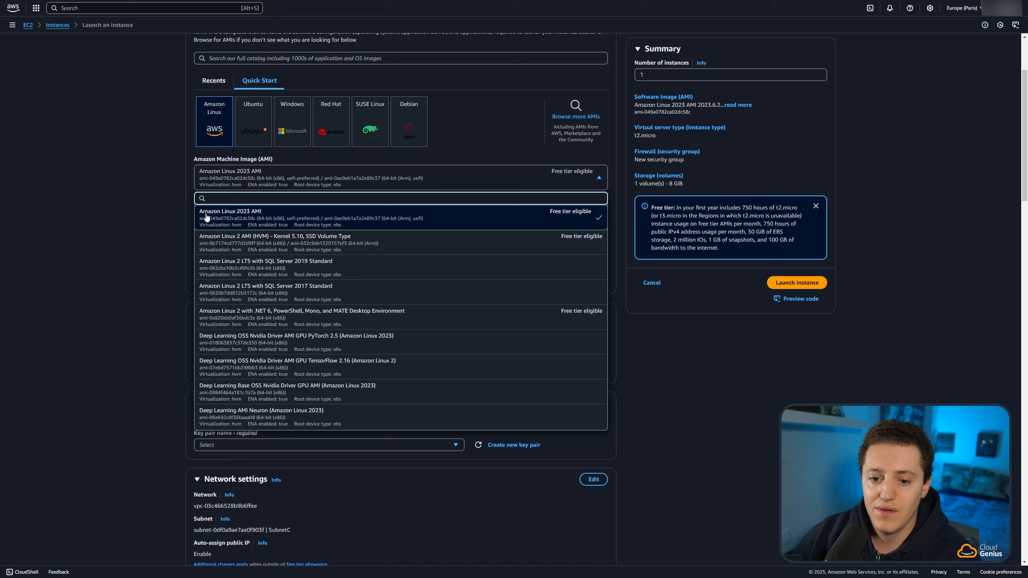
pyautogui.click(220, 212)
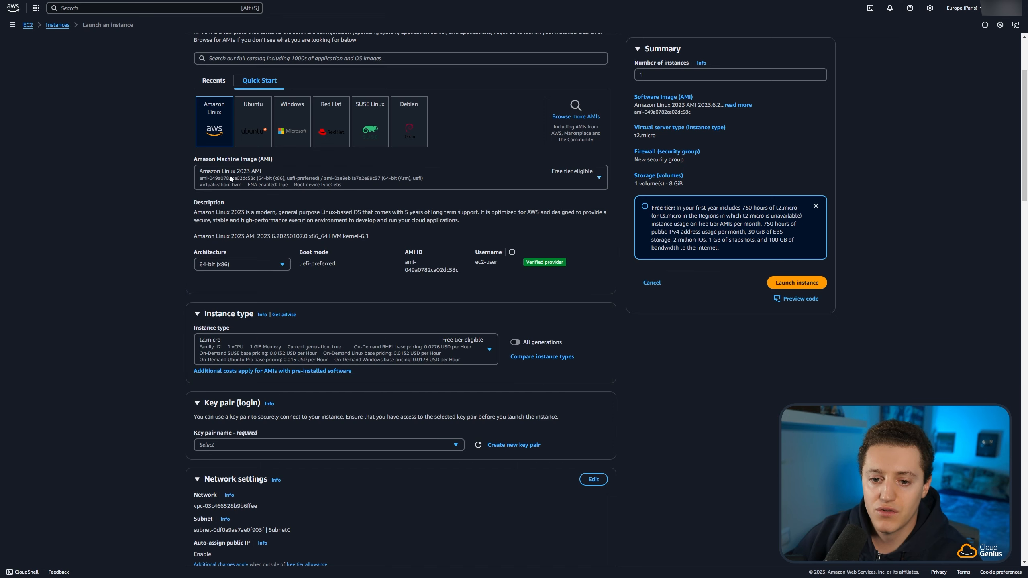
# - Check the architecture options and the default username of the selected machine image
pyautogui.scroll(-1, 287, 158)
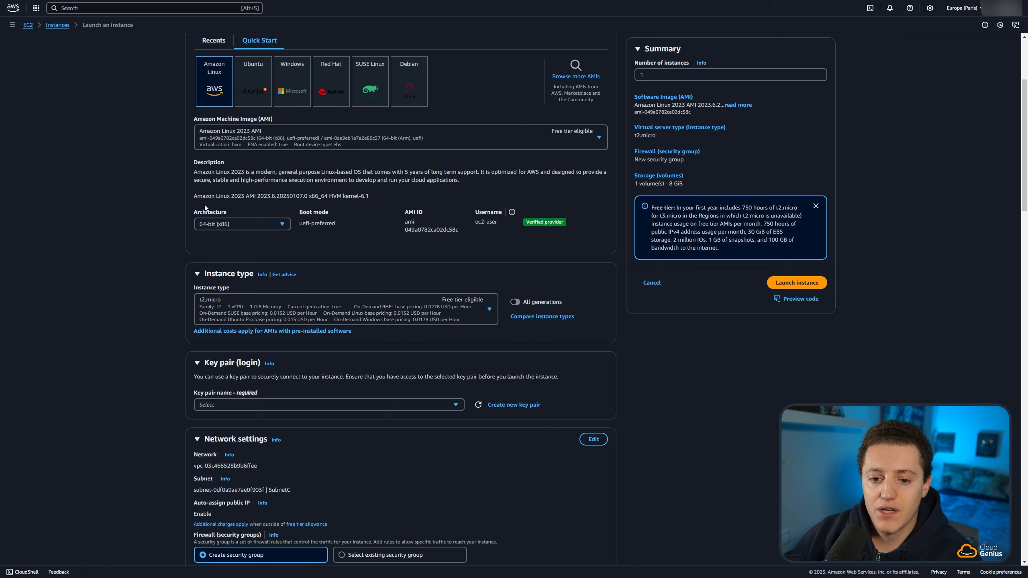
pyautogui.click(198, 225)
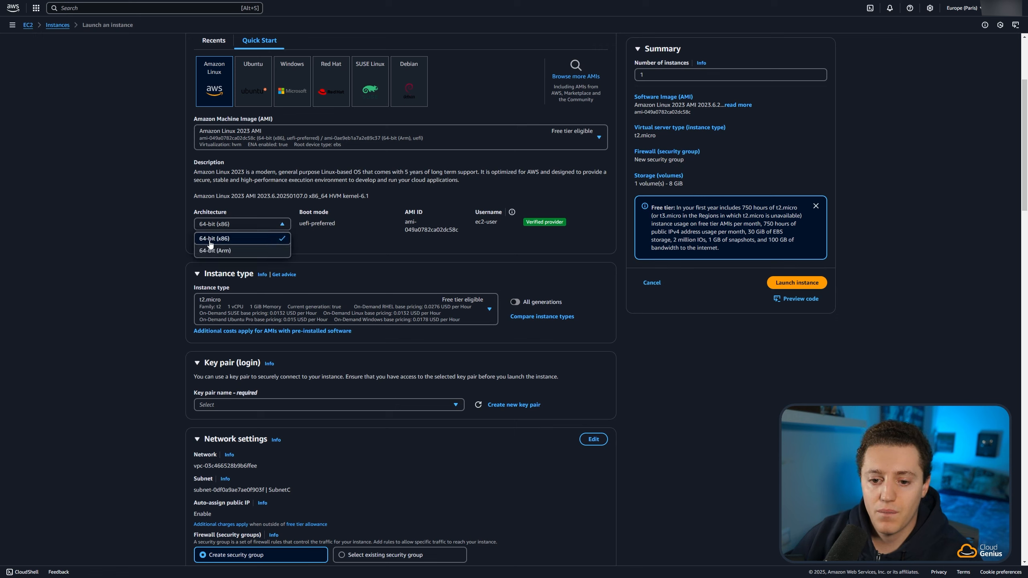
pyautogui.click(257, 224)
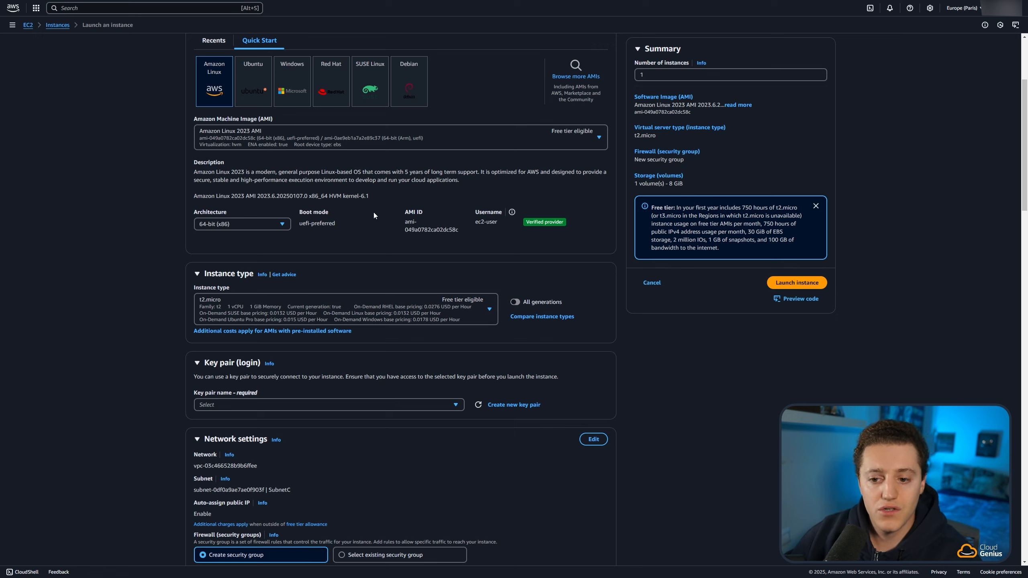
pyautogui.moveTo(471, 224); pyautogui.dragTo(496, 222)
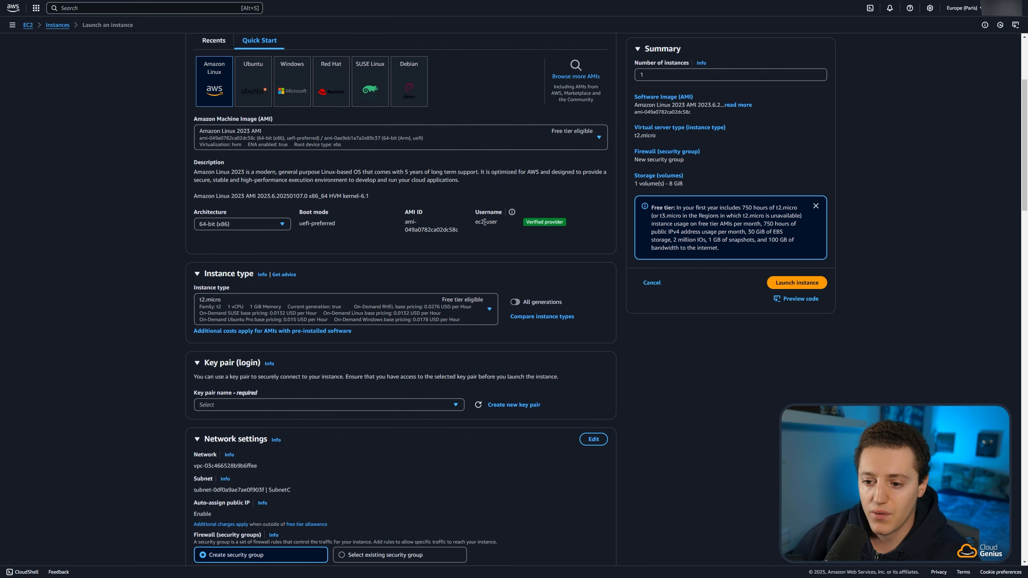
# - Compare the vCPU, memory and hourly prices of the t2 and t3 instance types
pyautogui.scroll(-3, 248, 152)
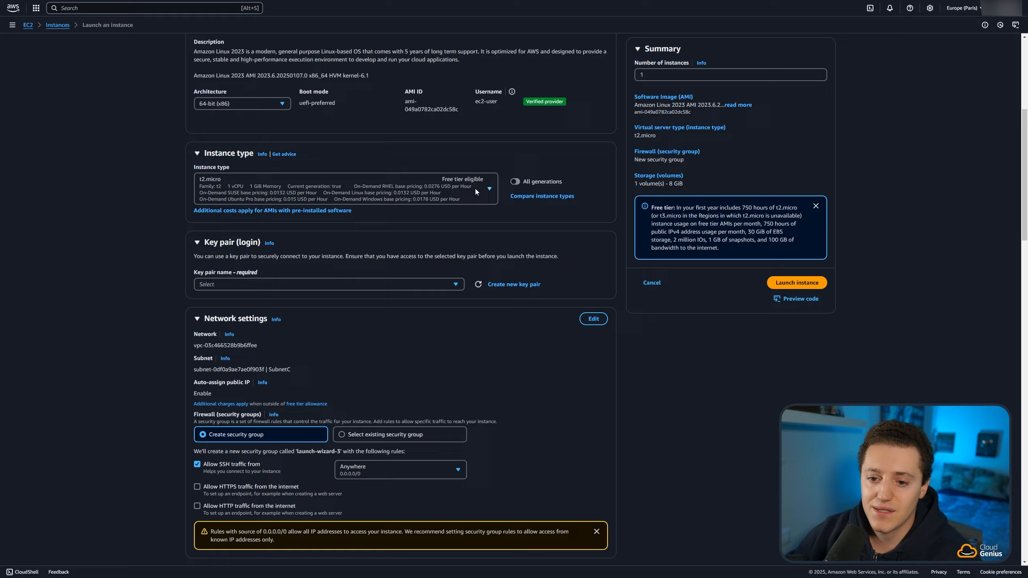
pyautogui.click(487, 191)
pyautogui.moveTo(495, 230)
pyautogui.mouseDown()
pyautogui.moveTo(498, 455)
pyautogui.moveTo(498, 222)
pyautogui.mouseUp()
pyautogui.scroll(-4, 484, 267)
pyautogui.click(138, 196)
pyautogui.scroll(-1, 138, 196)
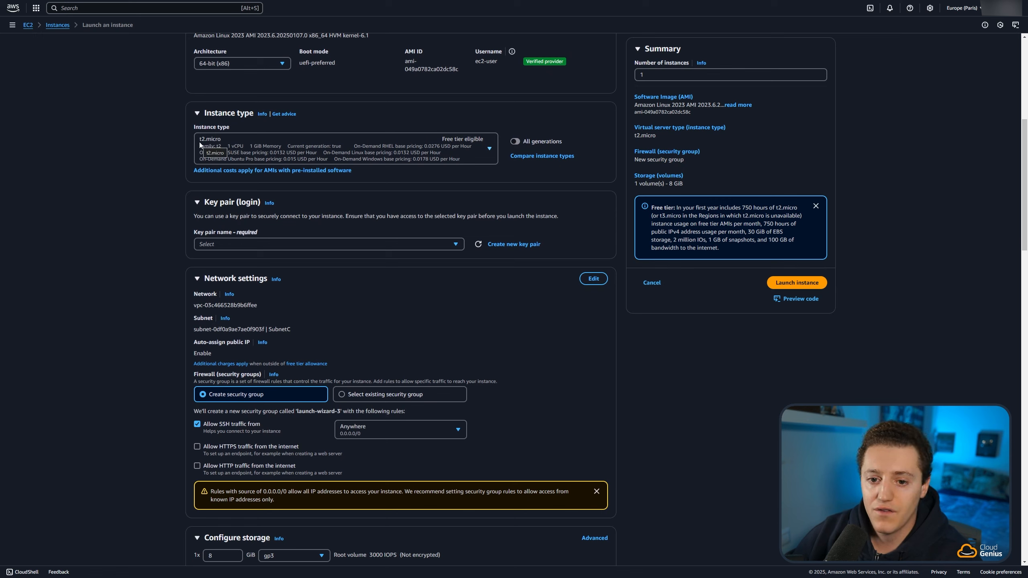
pyautogui.click(220, 140)
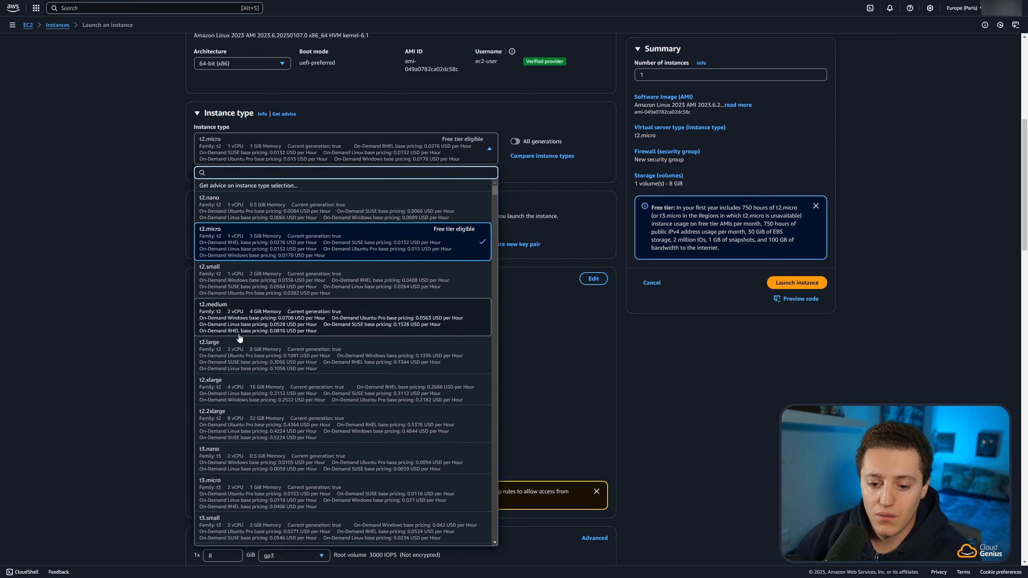
pyautogui.scroll(-2, 233, 332)
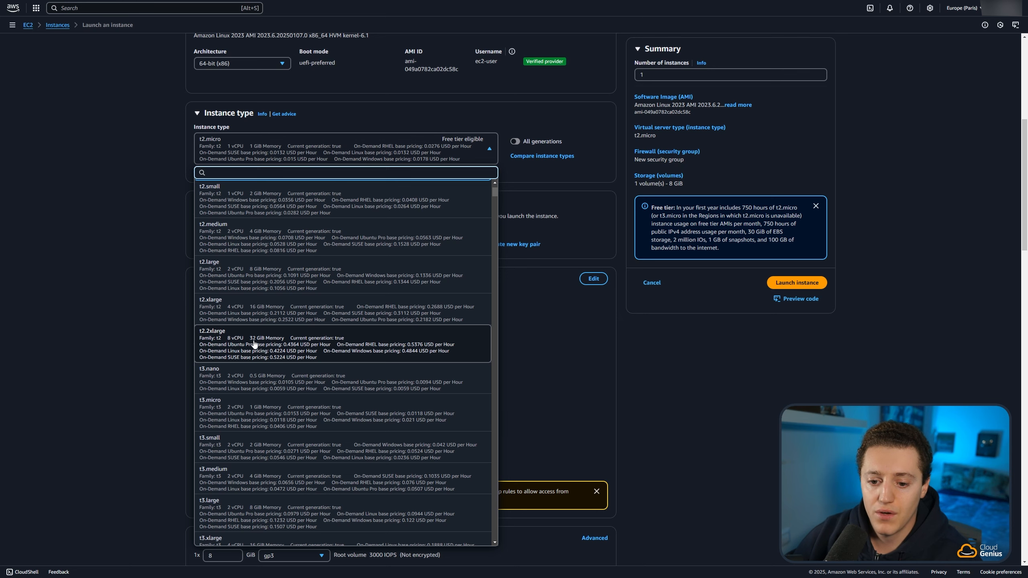
pyautogui.click(186, 158)
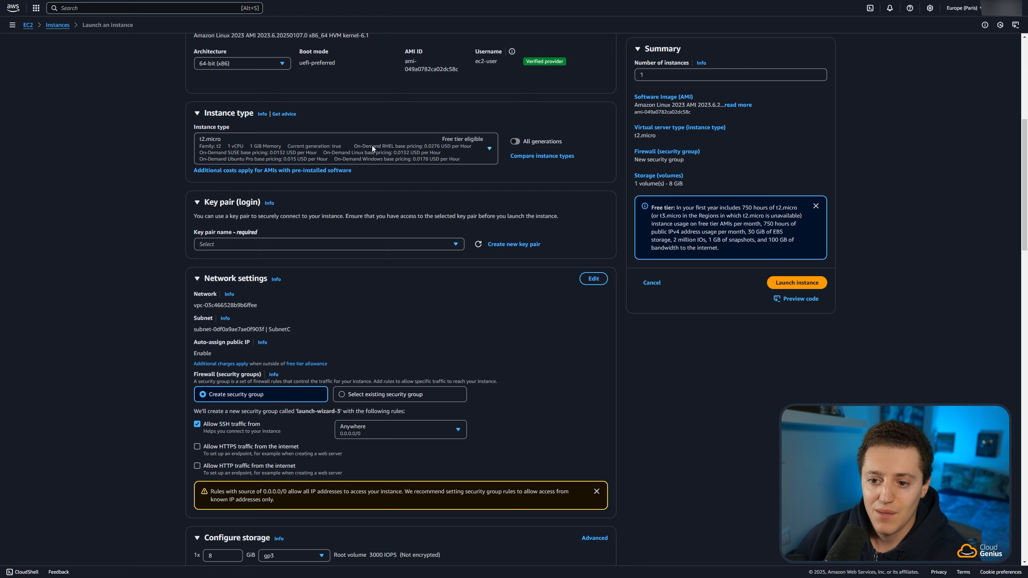
# - Browse the instance type list as far as the large x2iedn sizes to examine their specifications and prices
pyautogui.click(494, 153)
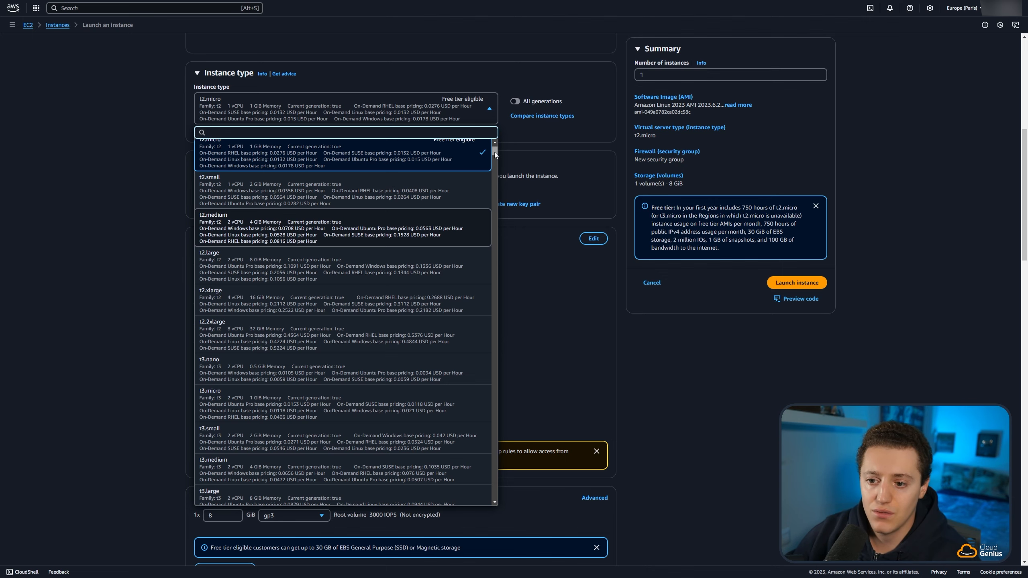
pyautogui.scroll(-20, 495, 159)
pyautogui.scroll(-3, 274, 218)
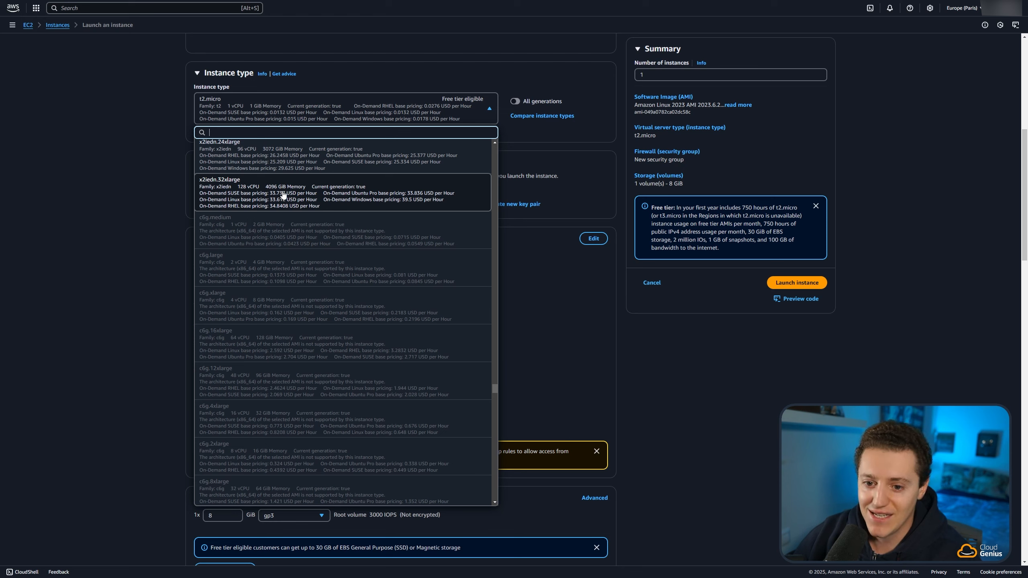
pyautogui.scroll(5, 315, 282)
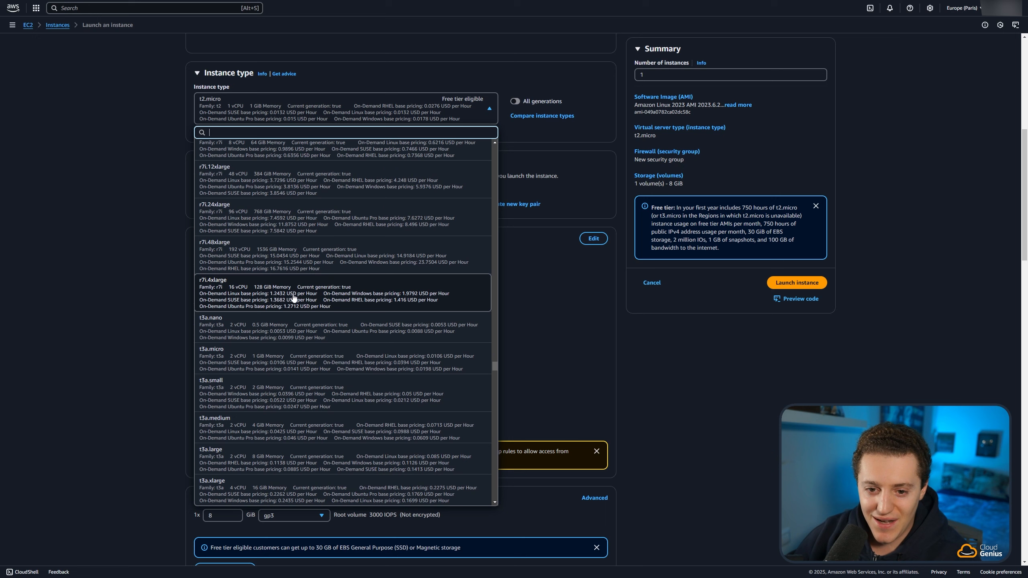
pyautogui.click(143, 172)
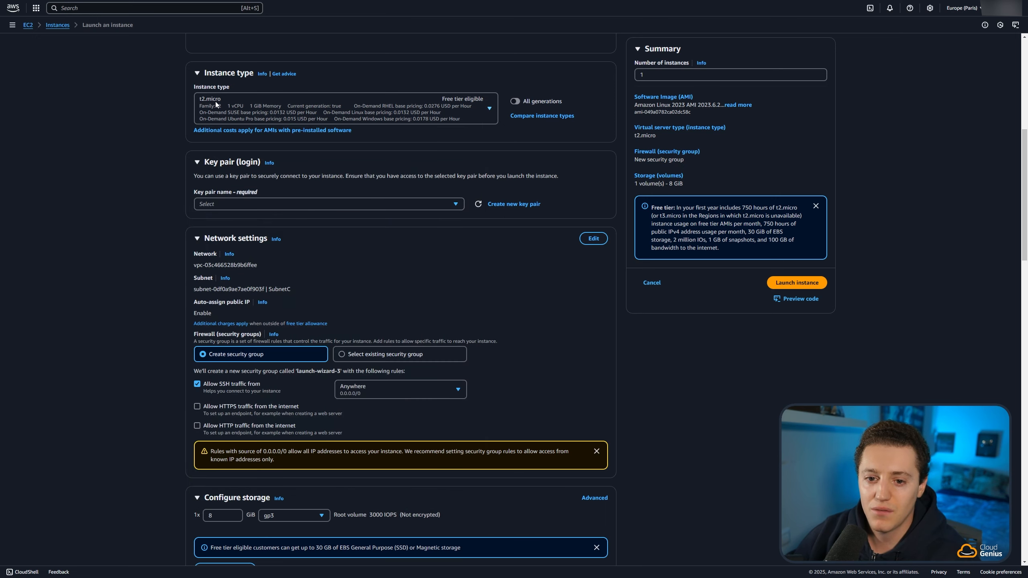
pyautogui.scroll(3, 157, 169)
pyautogui.scroll(-1, 158, 172)
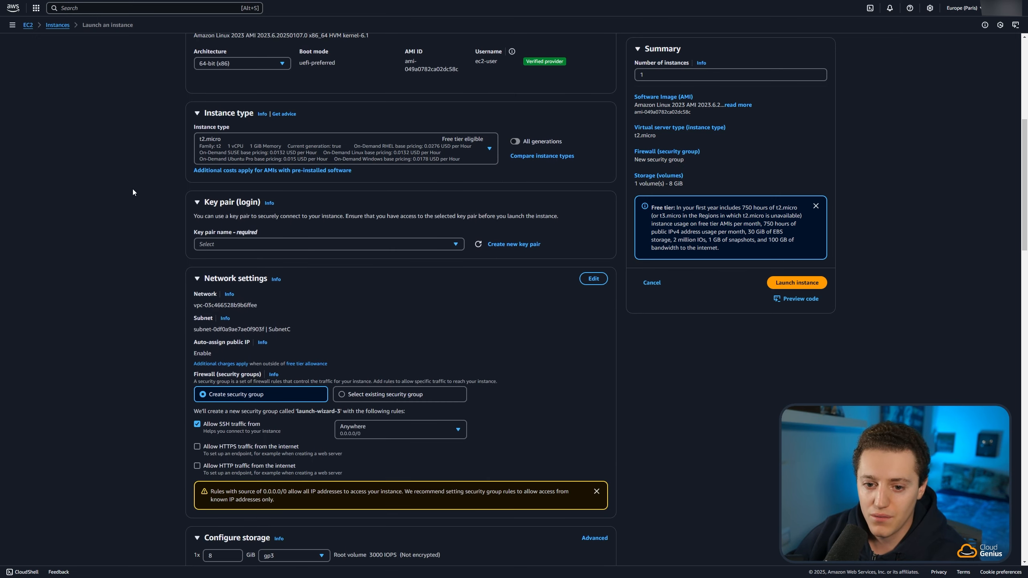
# - Create a new RSA key pair named demo with the private key in .pem format
pyautogui.scroll(-3, 138, 160)
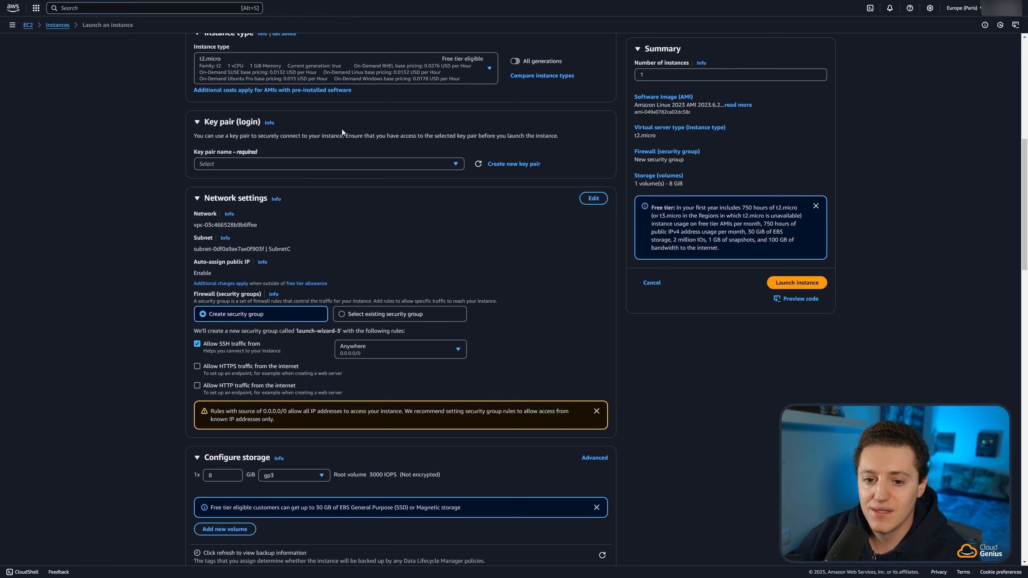
pyautogui.click(510, 163)
pyautogui.click(456, 228)
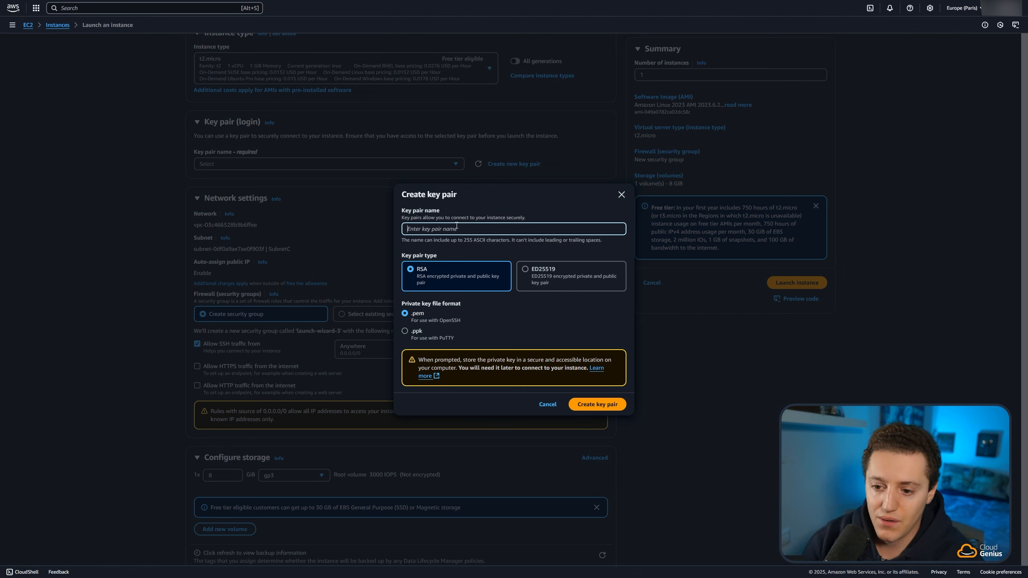
pyautogui.write('demo')
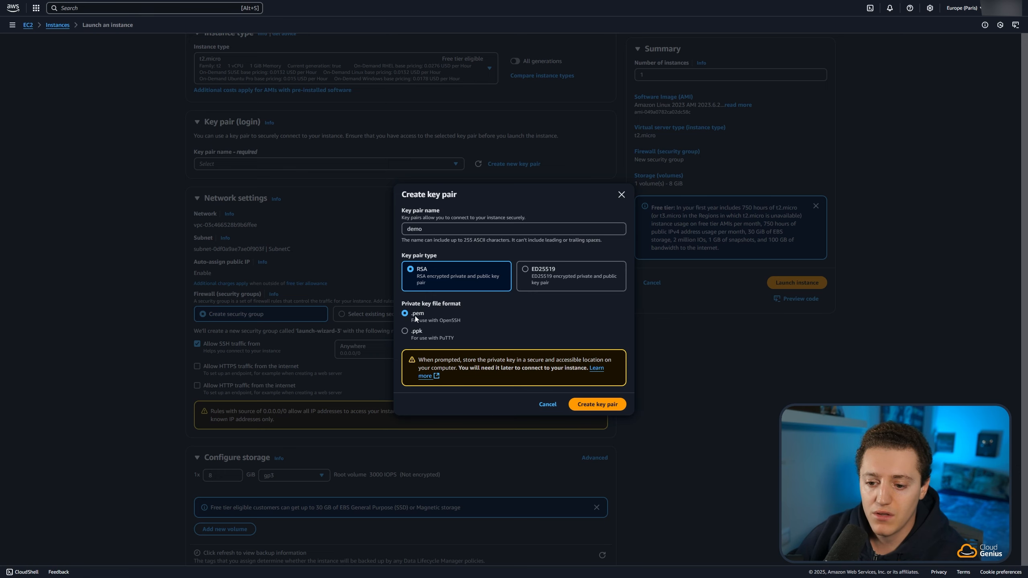
pyautogui.click(601, 407)
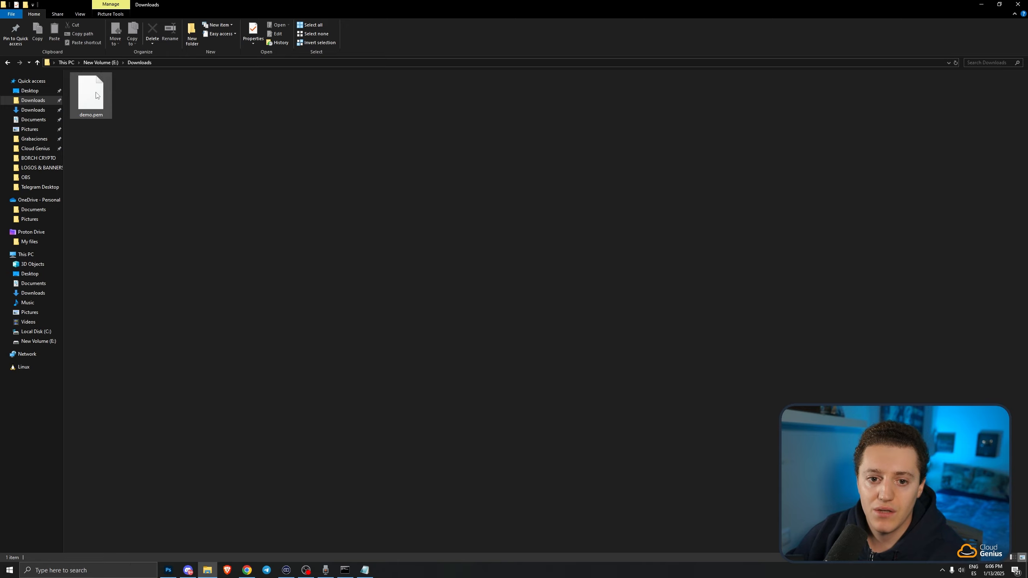
# - Disable inheritance in the advanced security settings of demo.pem and remove all inherited permissions from the file
pyautogui.rightClick(89, 99)
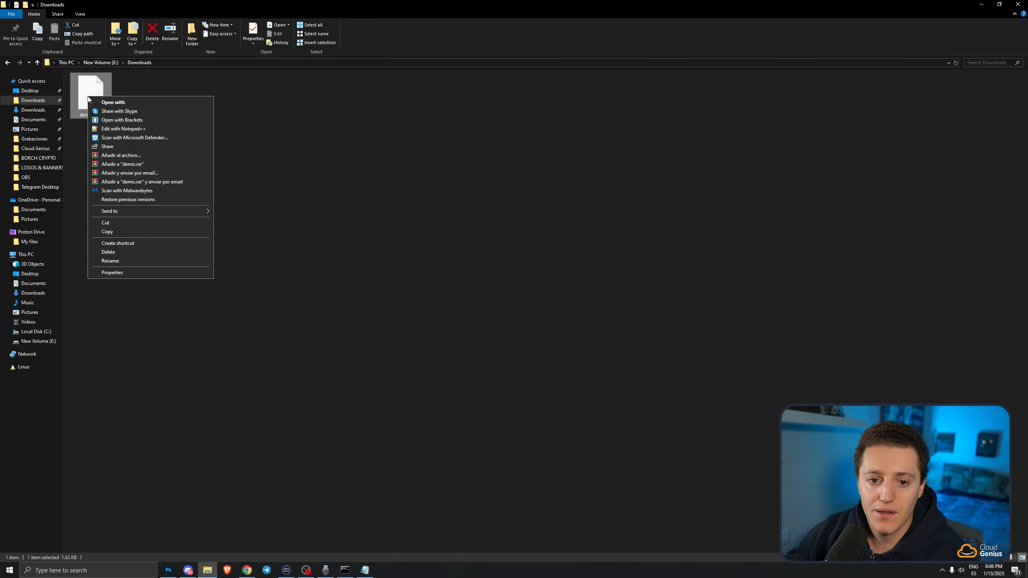
pyautogui.click(117, 272)
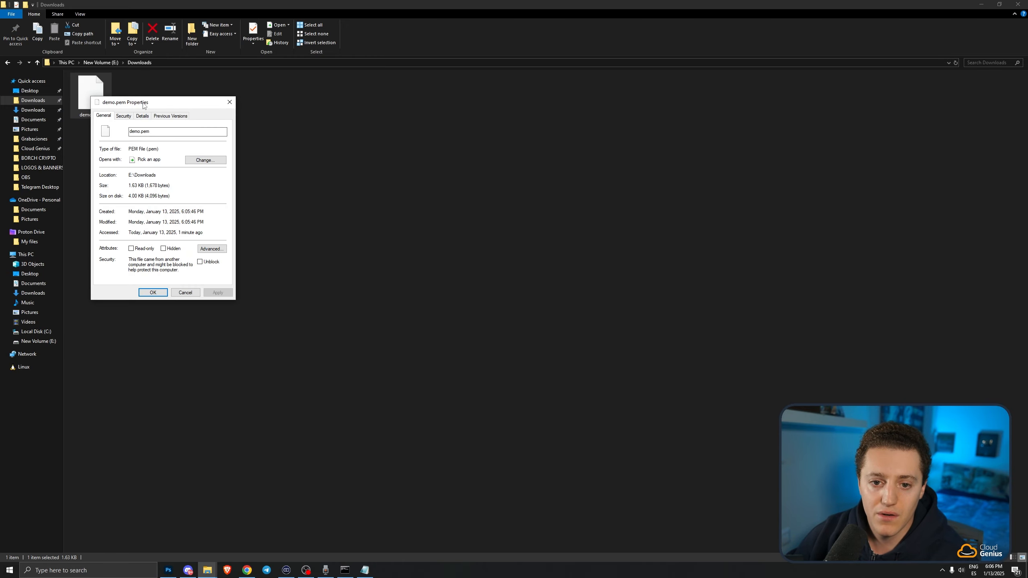
pyautogui.moveTo(148, 102); pyautogui.dragTo(394, 91)
pyautogui.click(370, 105)
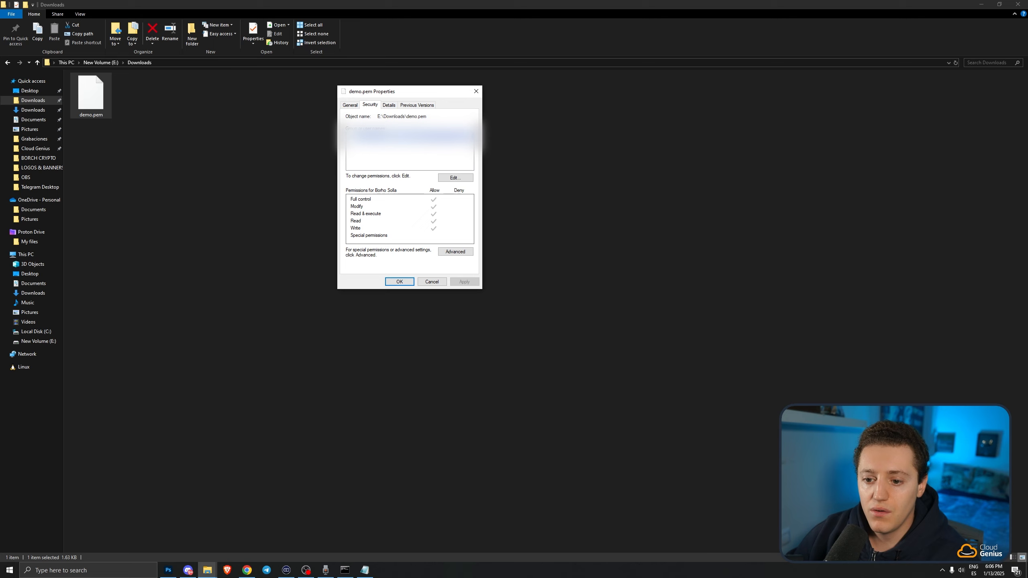
pyautogui.click(452, 251)
pyautogui.moveTo(452, 193); pyautogui.dragTo(407, 170)
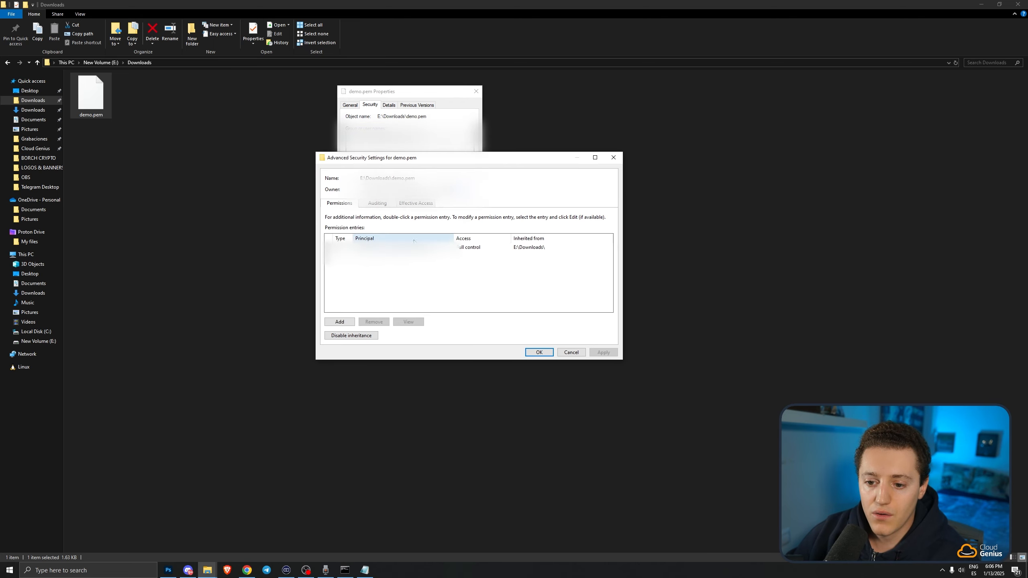
pyautogui.click(401, 247)
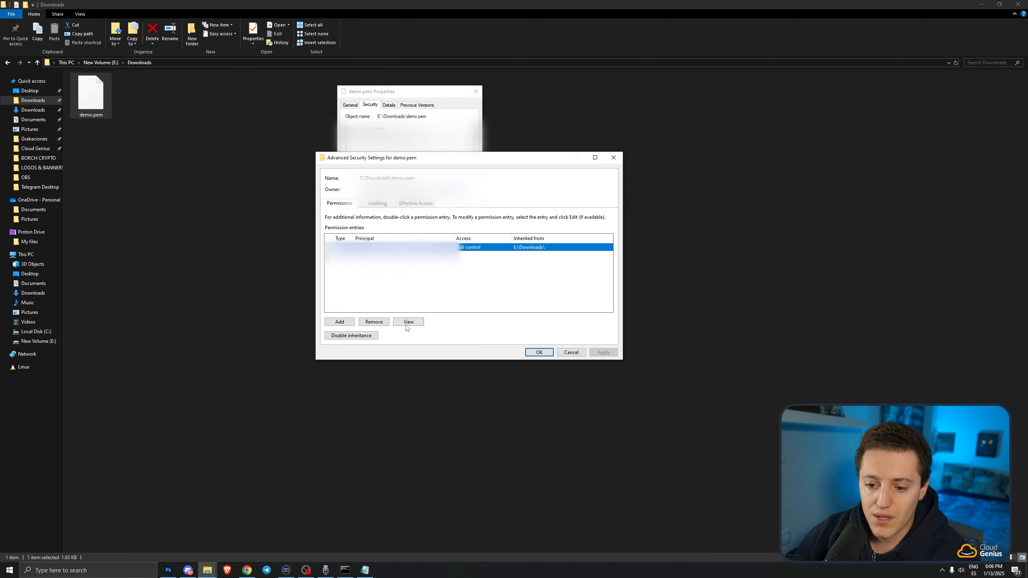
pyautogui.click(352, 337)
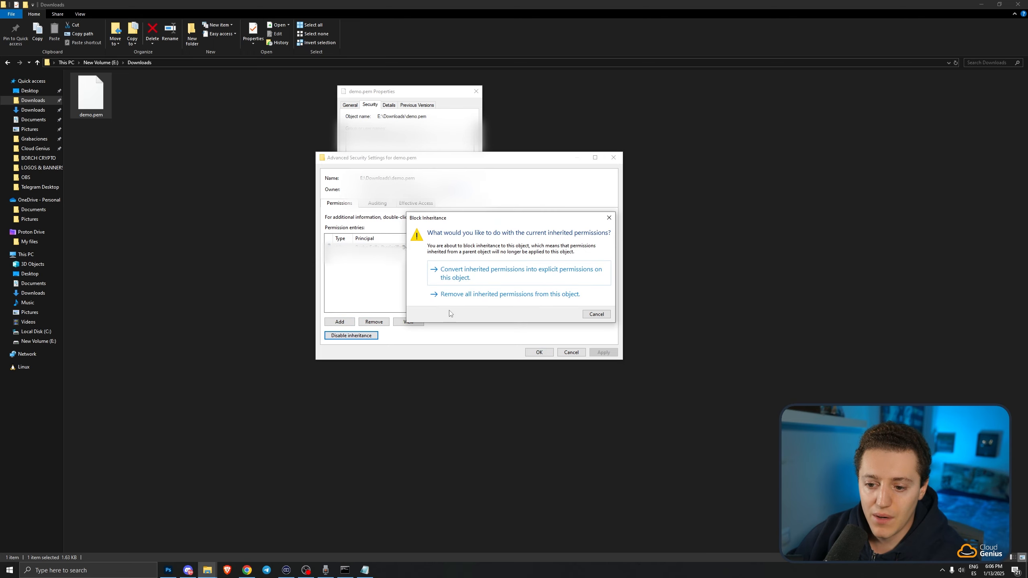
pyautogui.click(511, 298)
# - Add an Allow permission entry on demo.pem granting your own Windows user account Read & execute and Read, and apply it
pyautogui.click(340, 322)
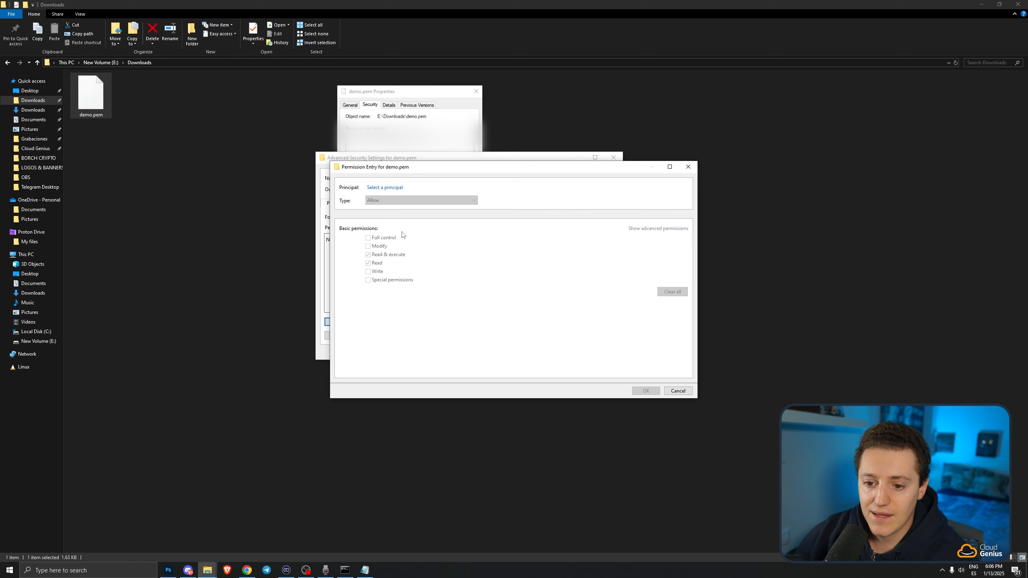
pyautogui.click(381, 190)
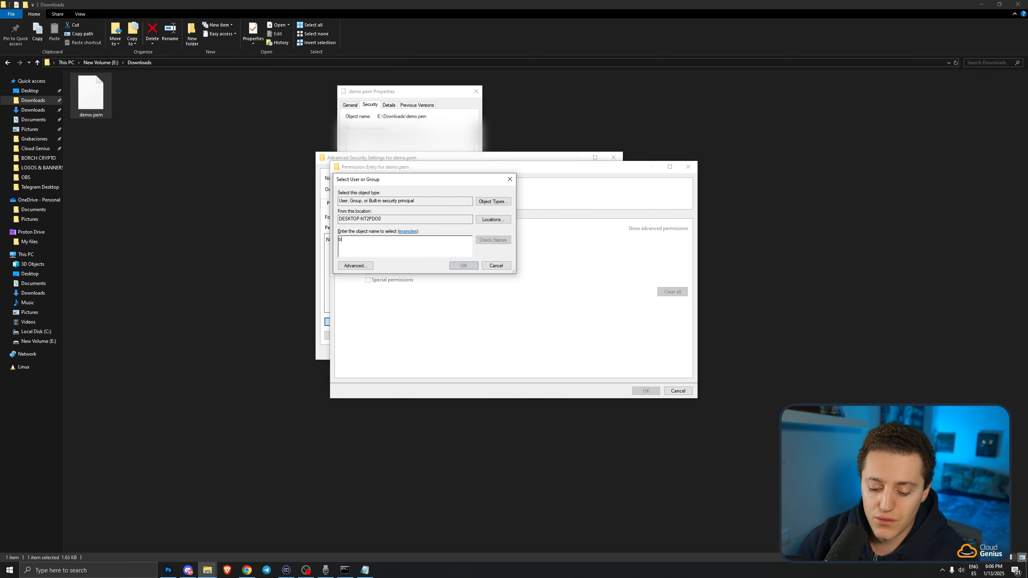
pyautogui.write('borja')
pyautogui.click(462, 266)
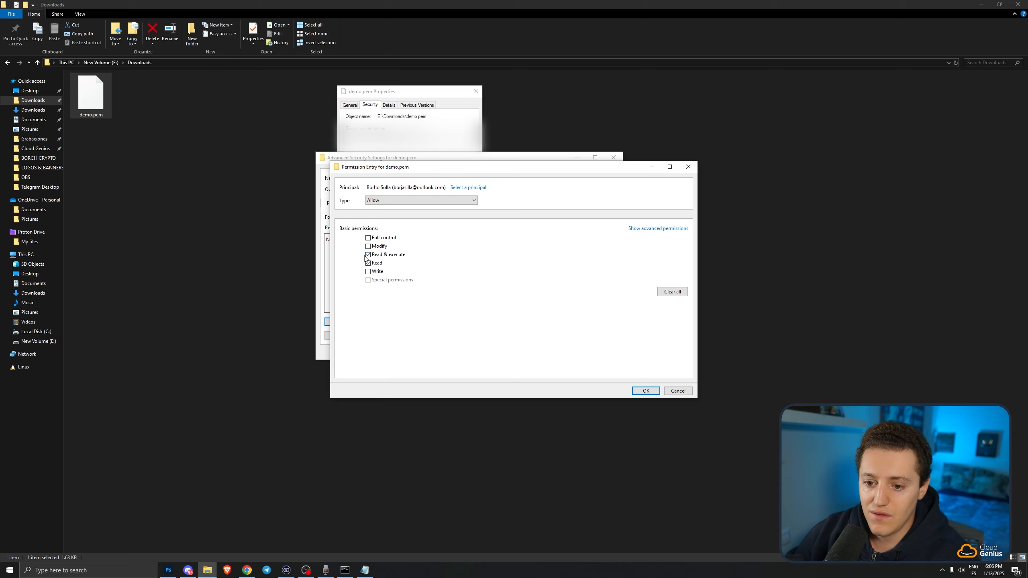
pyautogui.click(646, 391)
pyautogui.click(601, 351)
pyautogui.click(533, 351)
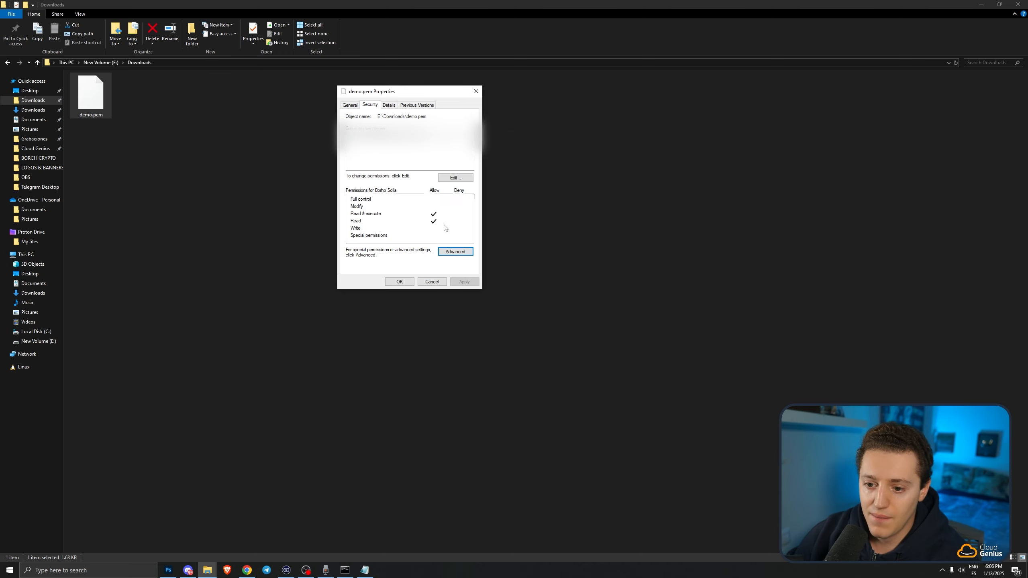
pyautogui.click(476, 91)
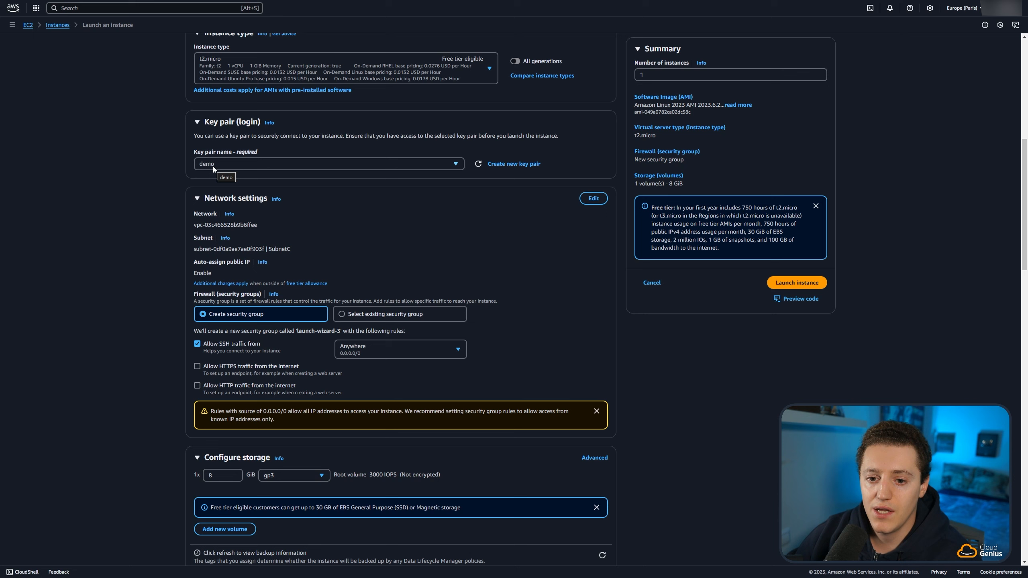
# - Review the selected key pair and the network, subnet and auto-assign public IP settings of the new instance
pyautogui.scroll(-2, 157, 168)
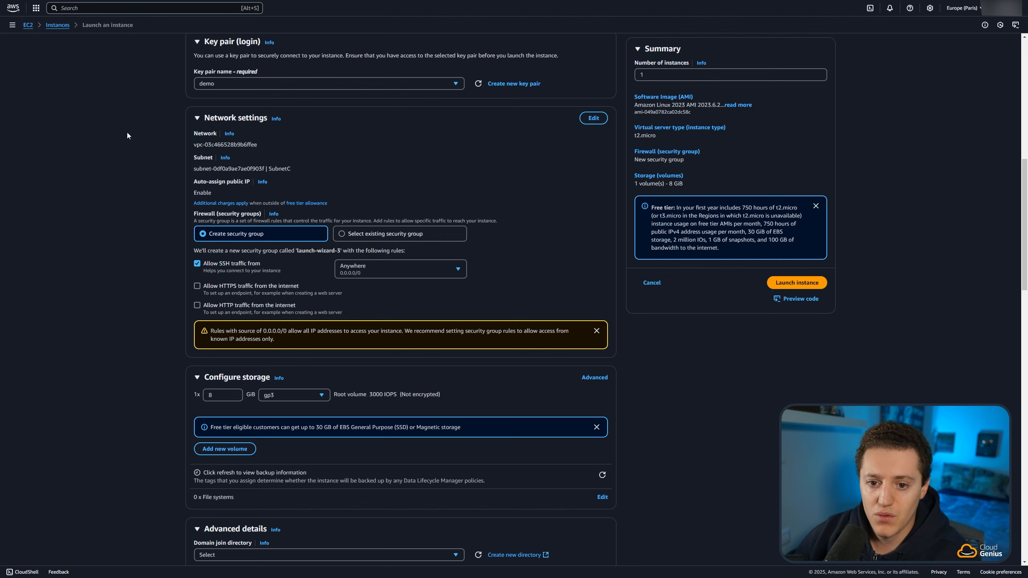
pyautogui.scroll(2, 194, 138)
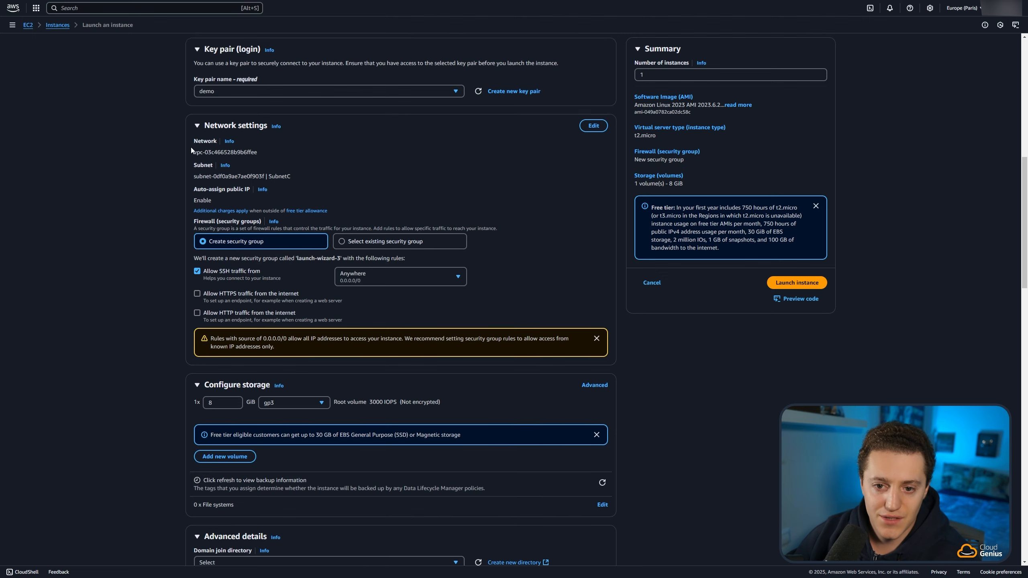
pyautogui.scroll(-2, 192, 136)
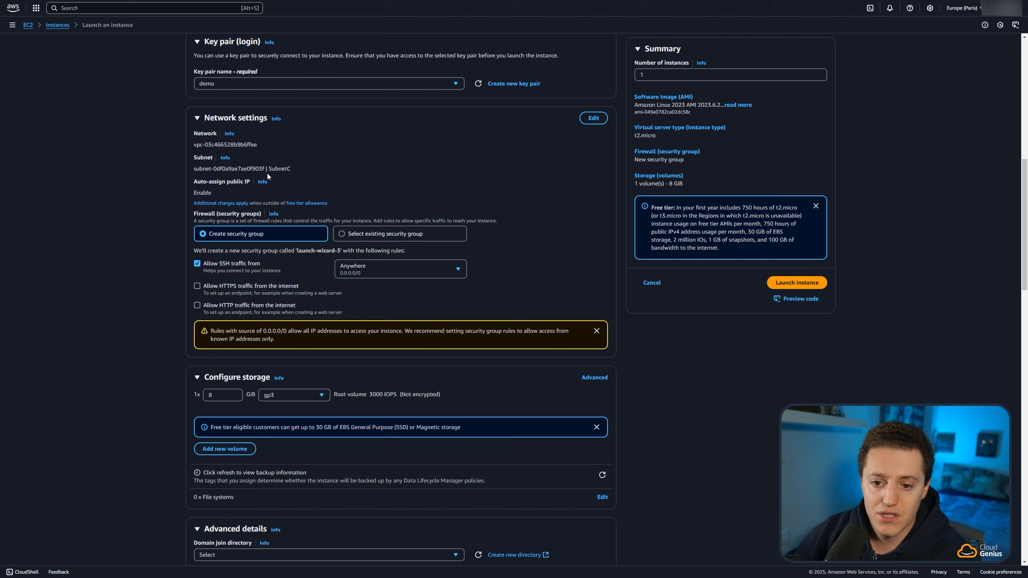
pyautogui.moveTo(292, 169); pyautogui.dragTo(267, 170)
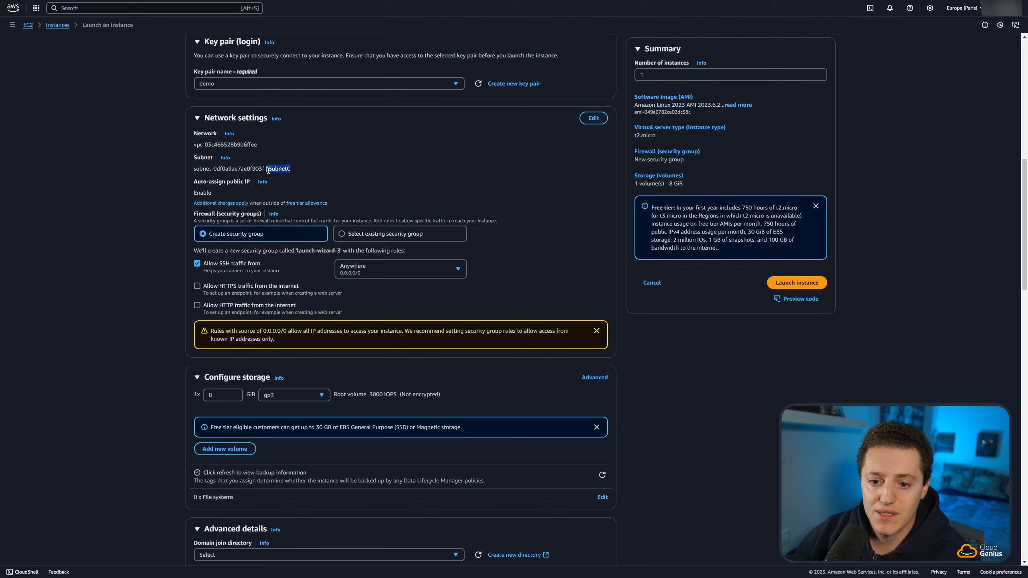
pyautogui.click(295, 170)
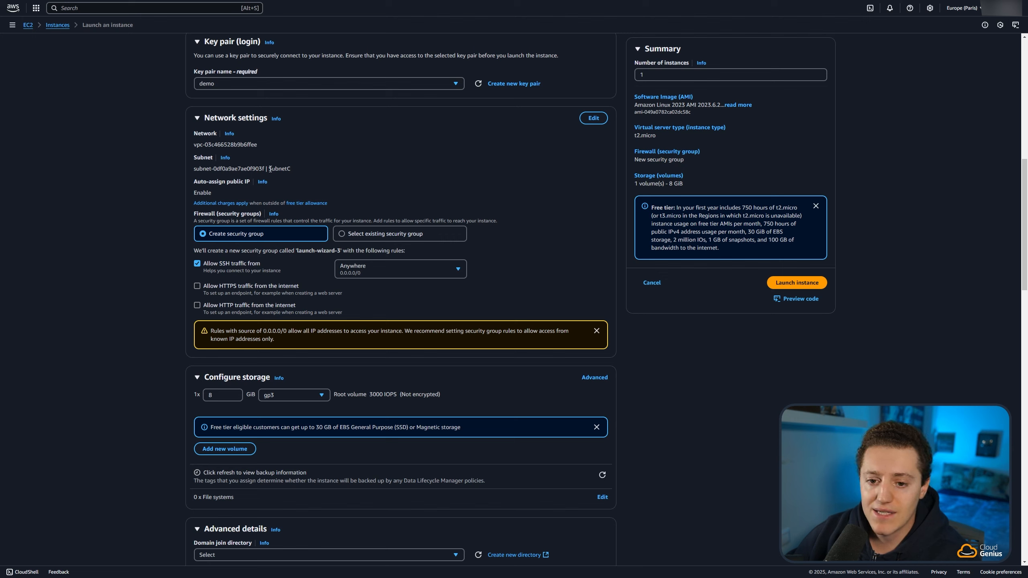
pyautogui.moveTo(269, 169)
pyautogui.mouseDown()
pyautogui.moveTo(295, 172)
pyautogui.moveTo(269, 170)
pyautogui.mouseUp()
pyautogui.click(290, 169)
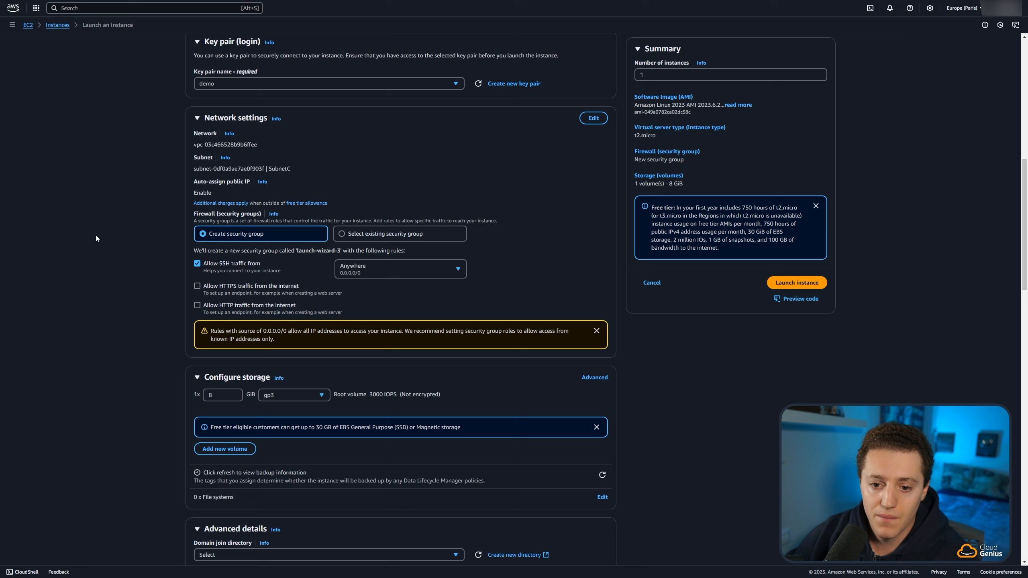
# - Allow HTTP traffic from the internet in the instance's new security group, keeping SSH allowed from anywhere
pyautogui.scroll(-1, 235, 178)
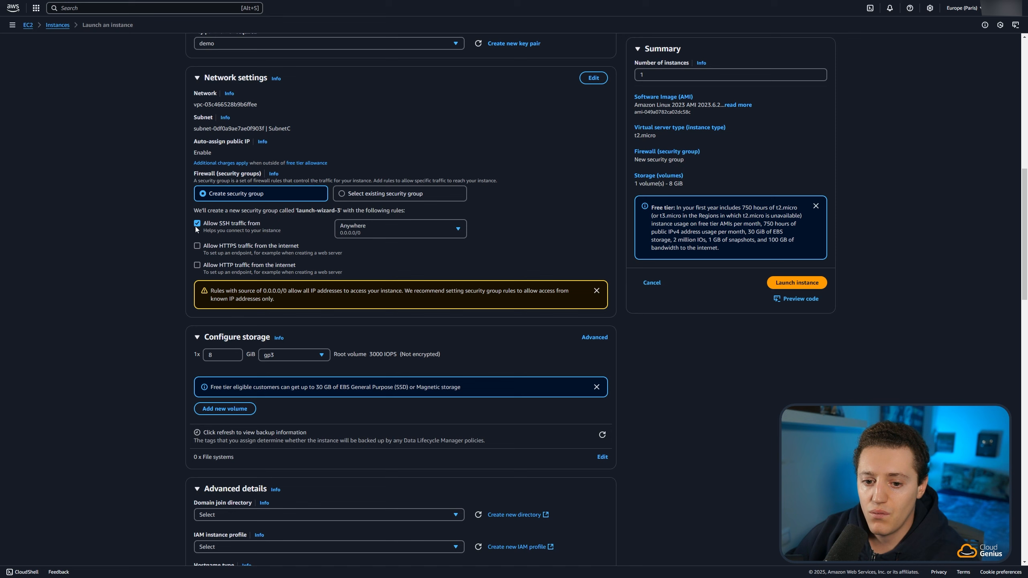
pyautogui.scroll(1, 341, 235)
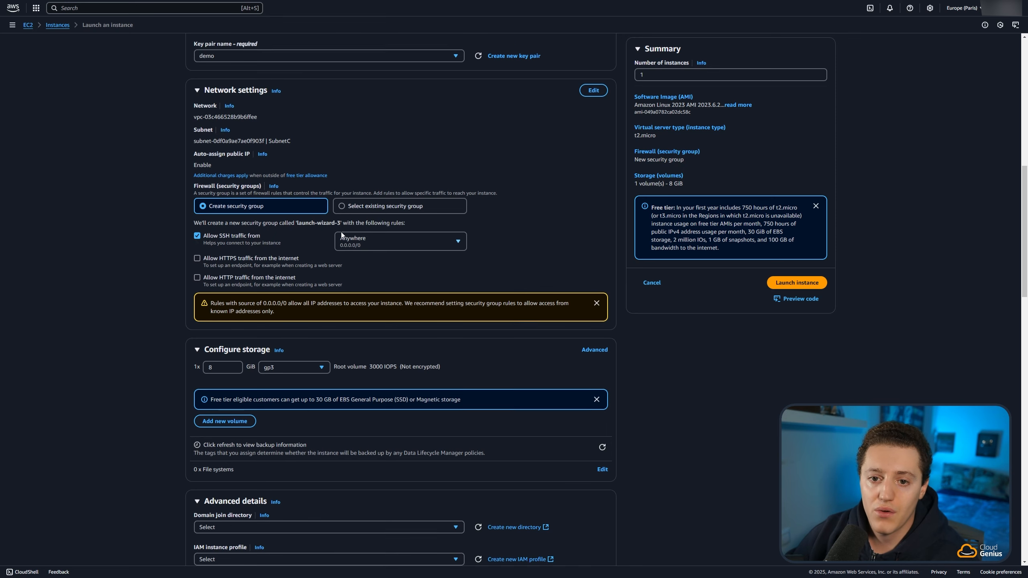
pyautogui.scroll(1, 342, 235)
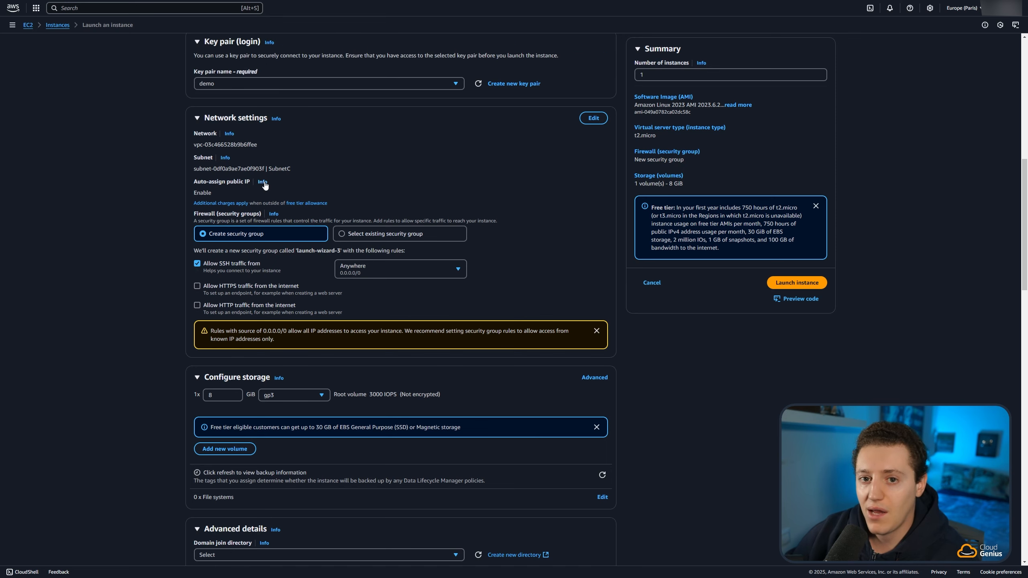
pyautogui.scroll(-3, 162, 192)
pyautogui.scroll(3, 368, 197)
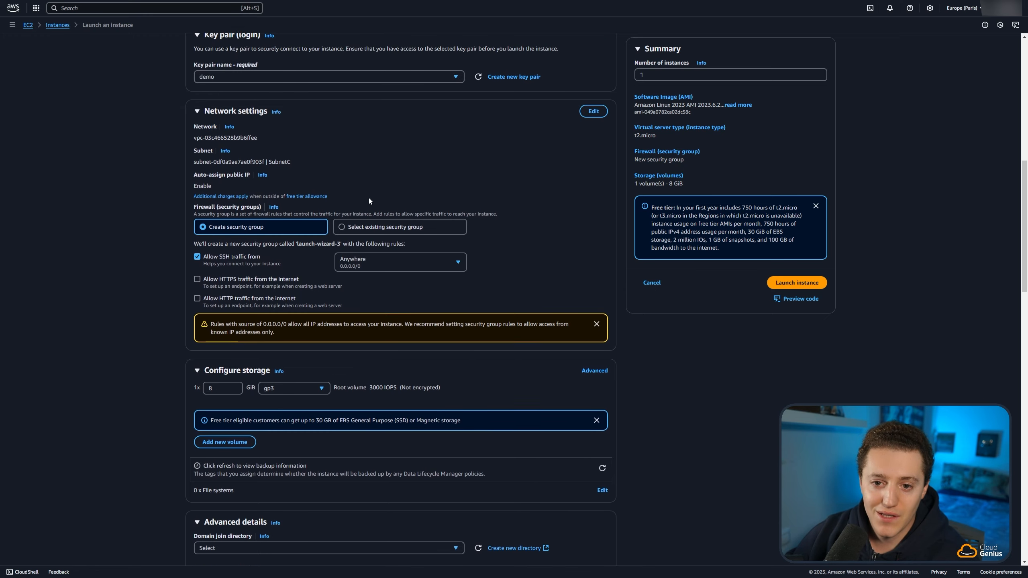
pyautogui.scroll(-1, 450, 209)
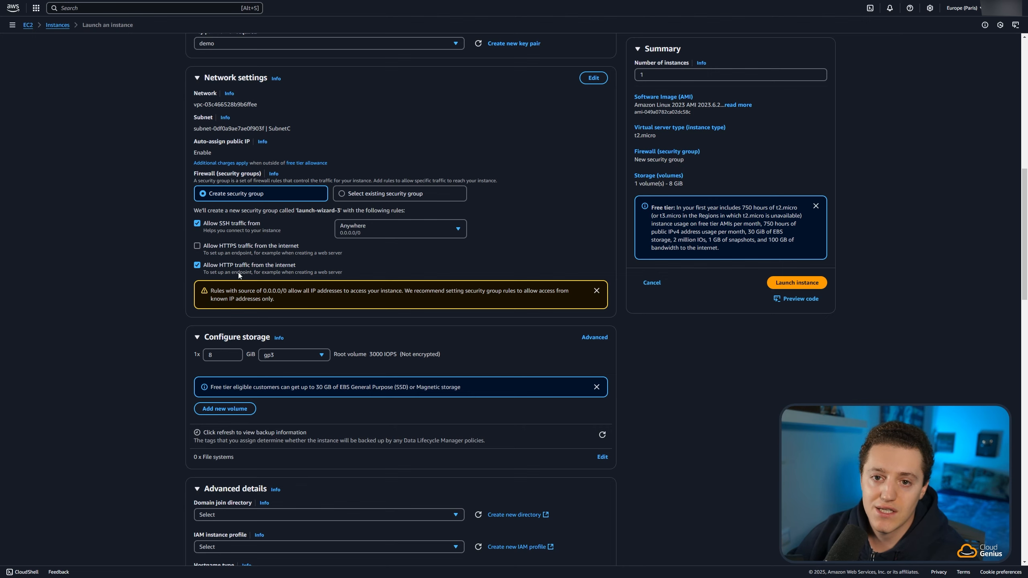
pyautogui.scroll(2, 334, 325)
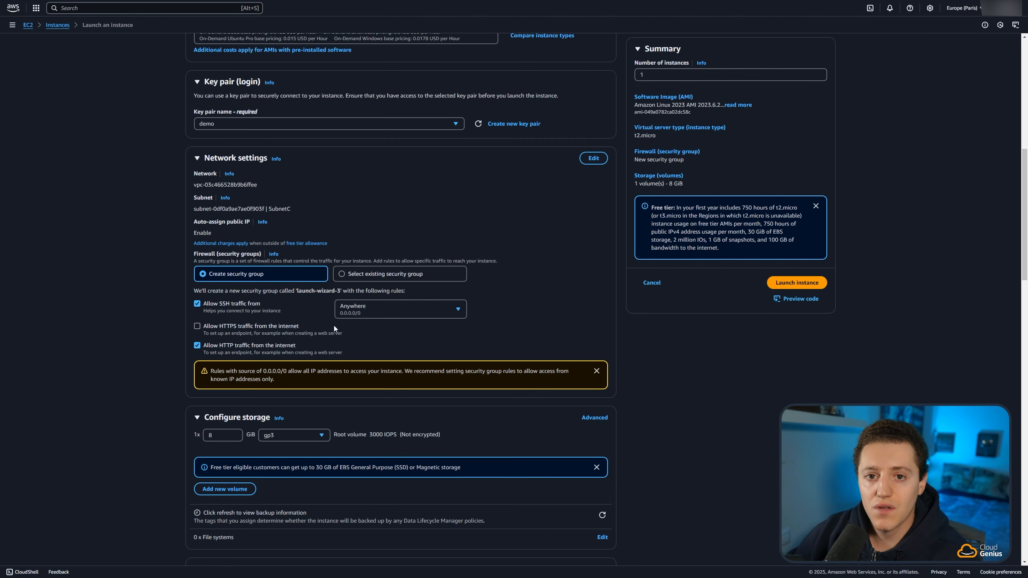
# - Check the root volume's storage size and the volume types available for it
pyautogui.scroll(-7, 130, 229)
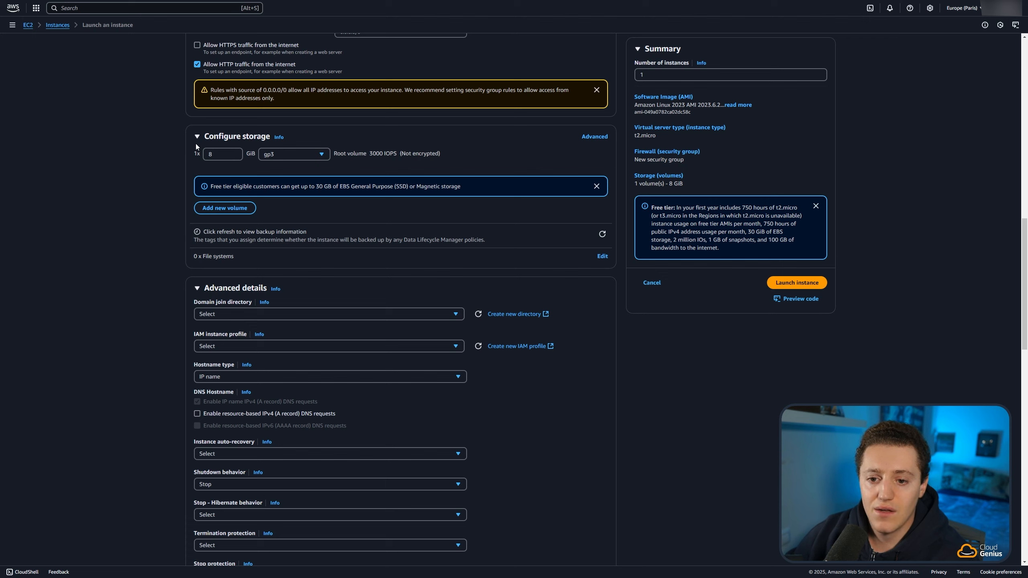
pyautogui.click(285, 151)
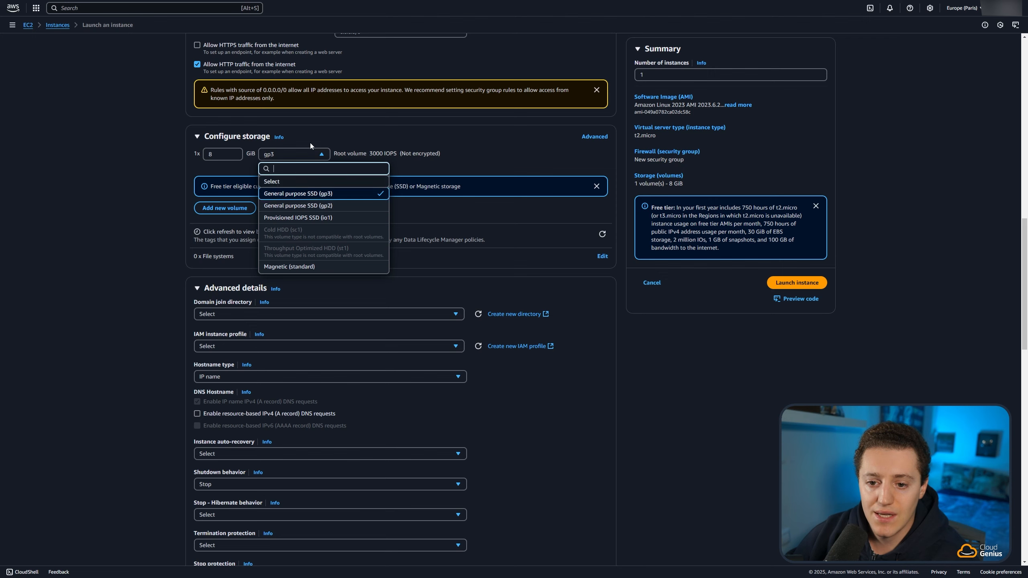
pyautogui.click(293, 154)
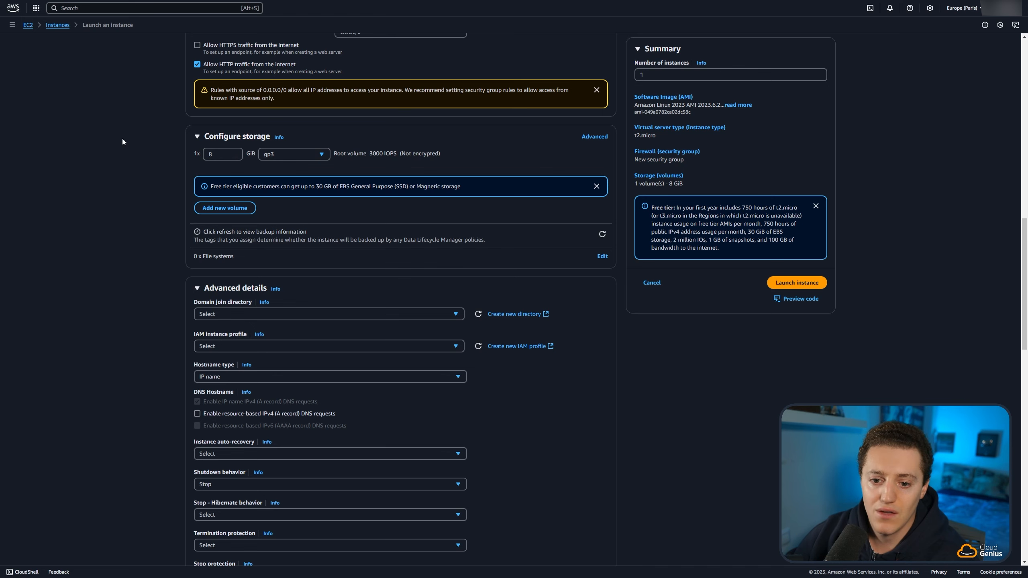
pyautogui.scroll(2, 123, 142)
pyautogui.scroll(-3, 125, 208)
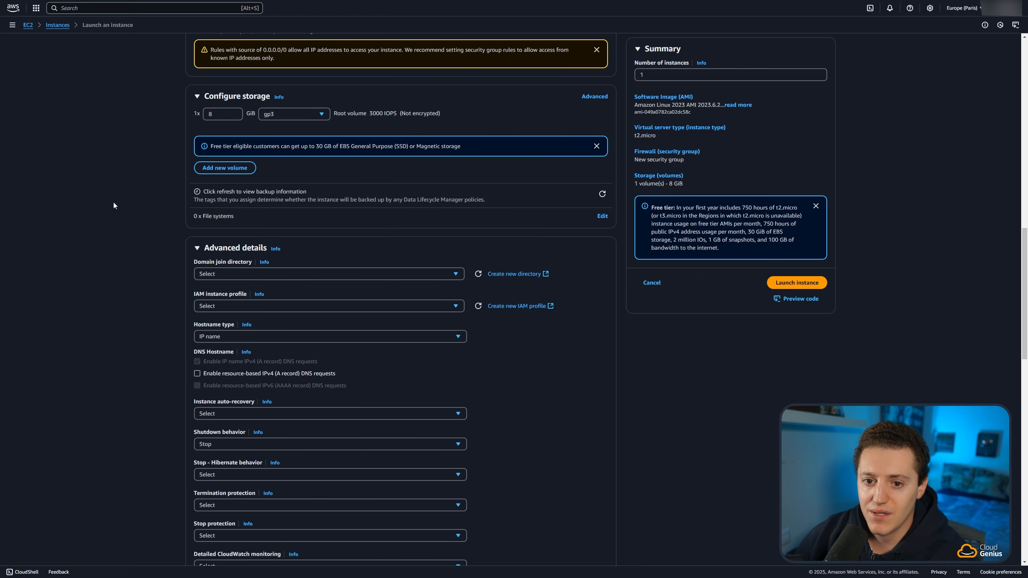
# - Enter a bash user data script that runs yum update, installs python3-pip with yum, and installs flask and requests with pip3
pyautogui.scroll(7, 121, 239)
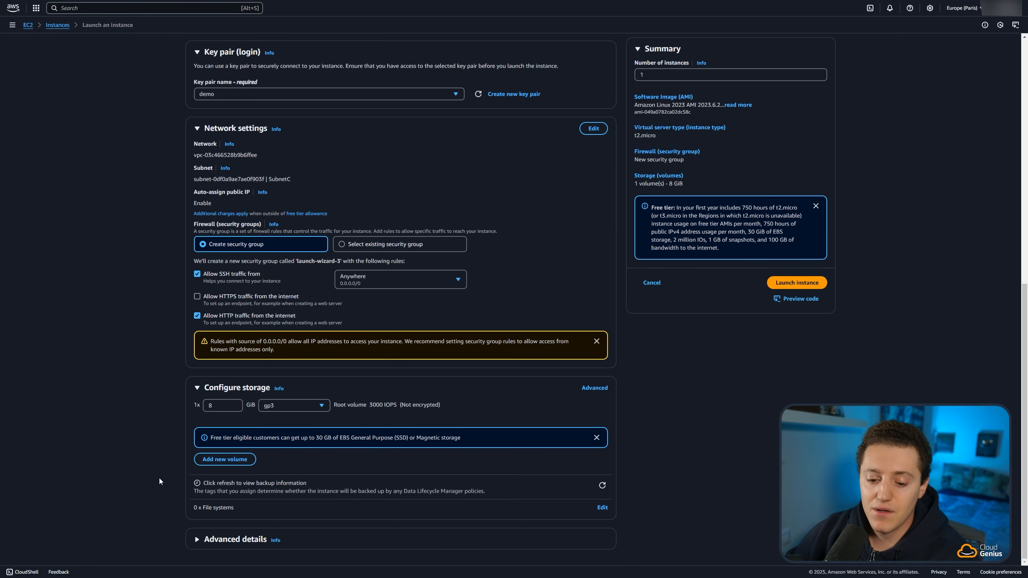
pyautogui.click(197, 540)
pyautogui.scroll(-20, 76, 321)
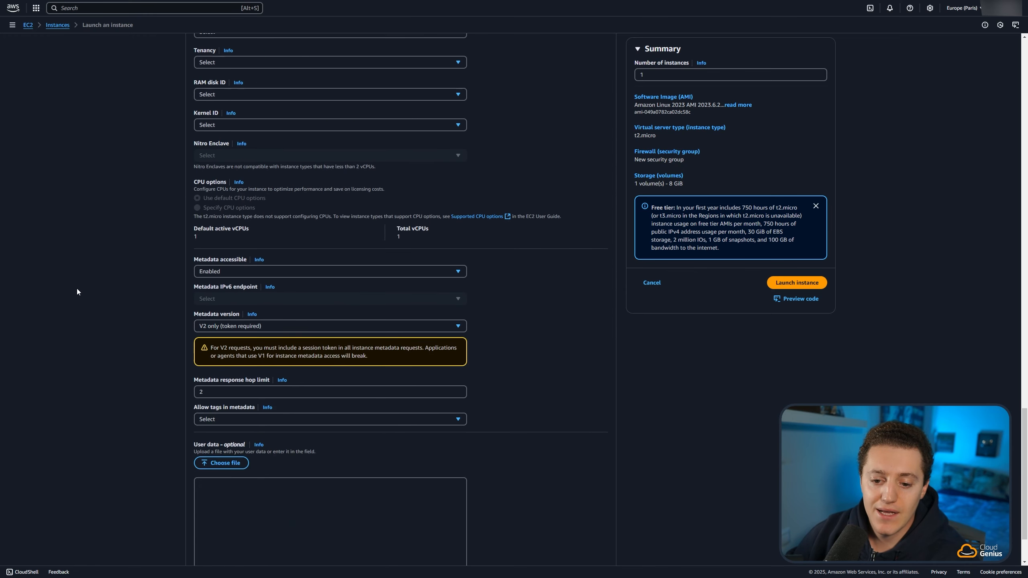
pyautogui.click(219, 405)
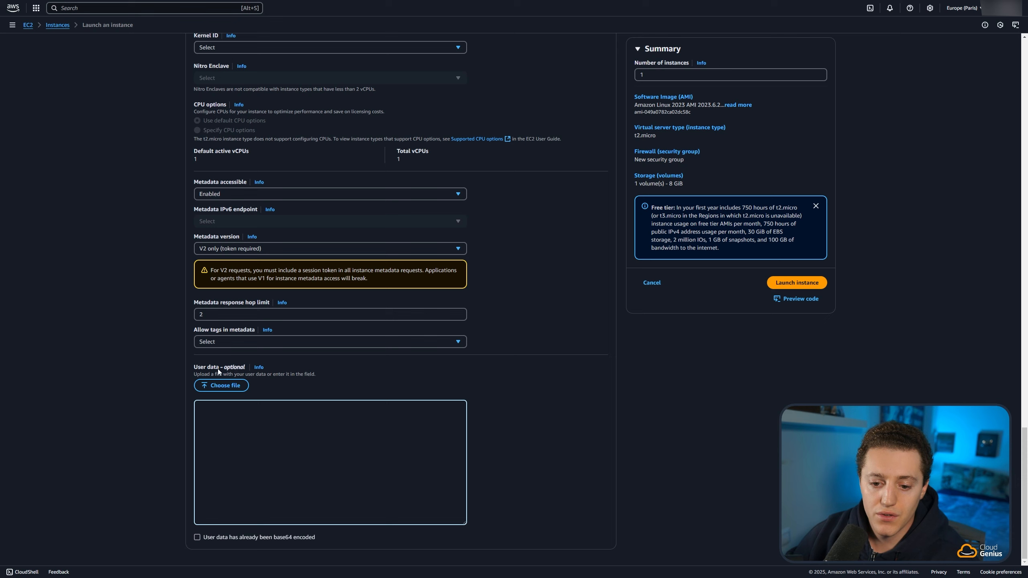
pyautogui.write('#!/bin/bash # Update the system sudo yum update -y  # Install Python3 and pip3 sudo yum install python3-pip -y  # Install Flask and Requests sudo pip3 install flask requests')
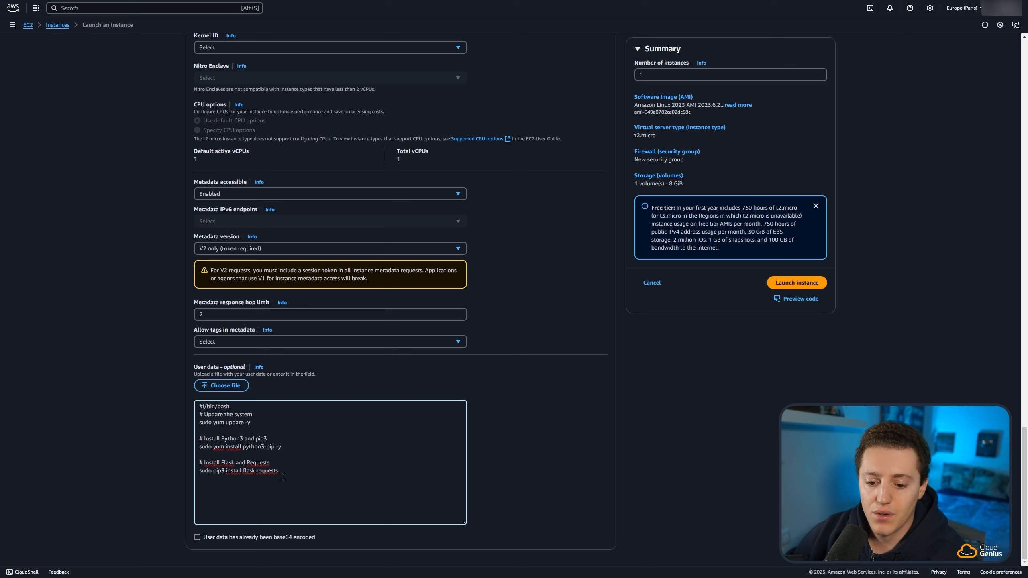
pyautogui.moveTo(296, 474); pyautogui.dragTo(182, 436)
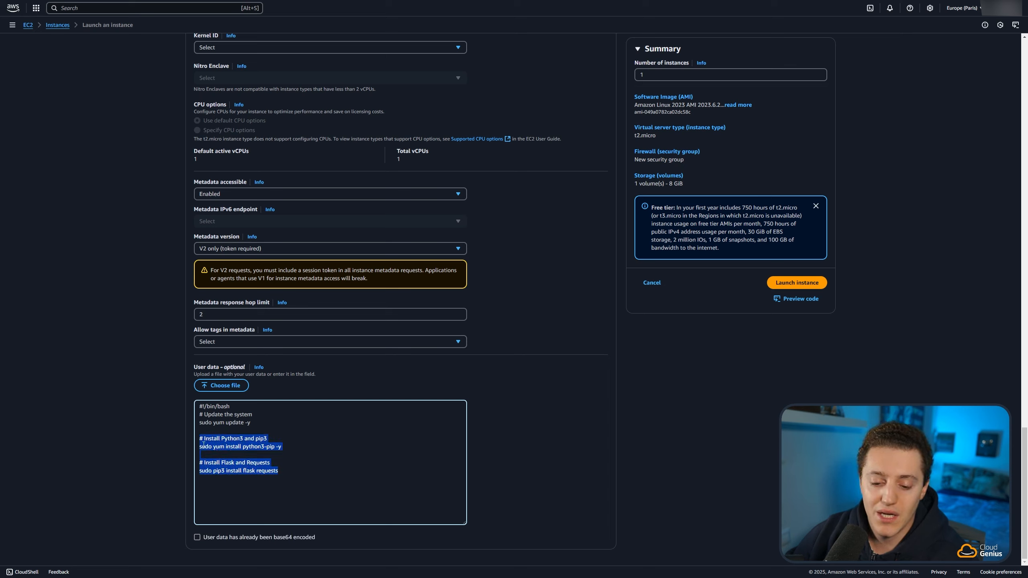
pyautogui.click(304, 469)
# - Launch the configured MyFirstInstance instance
pyautogui.scroll(10, 304, 470)
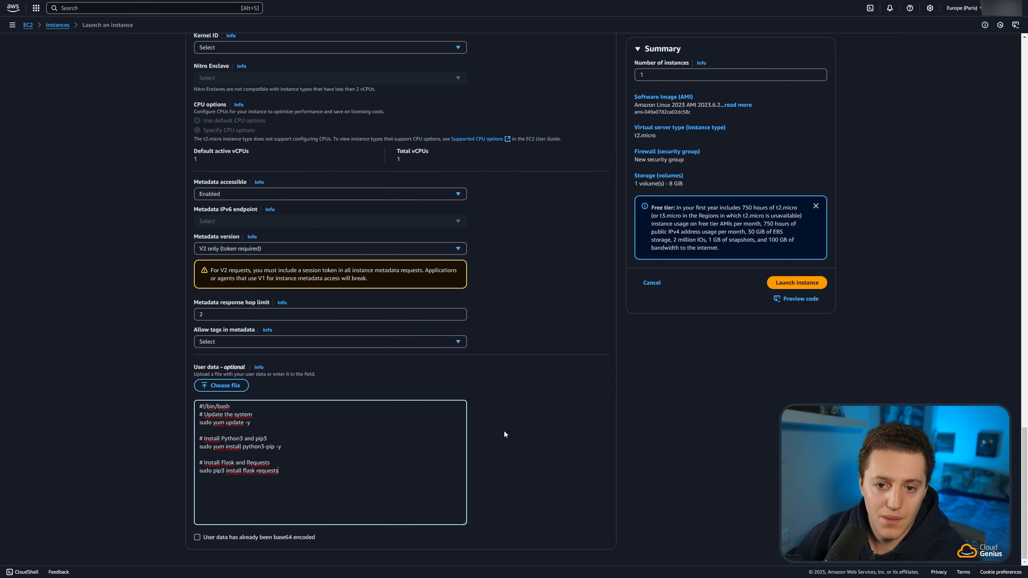
pyautogui.scroll(15, 549, 476)
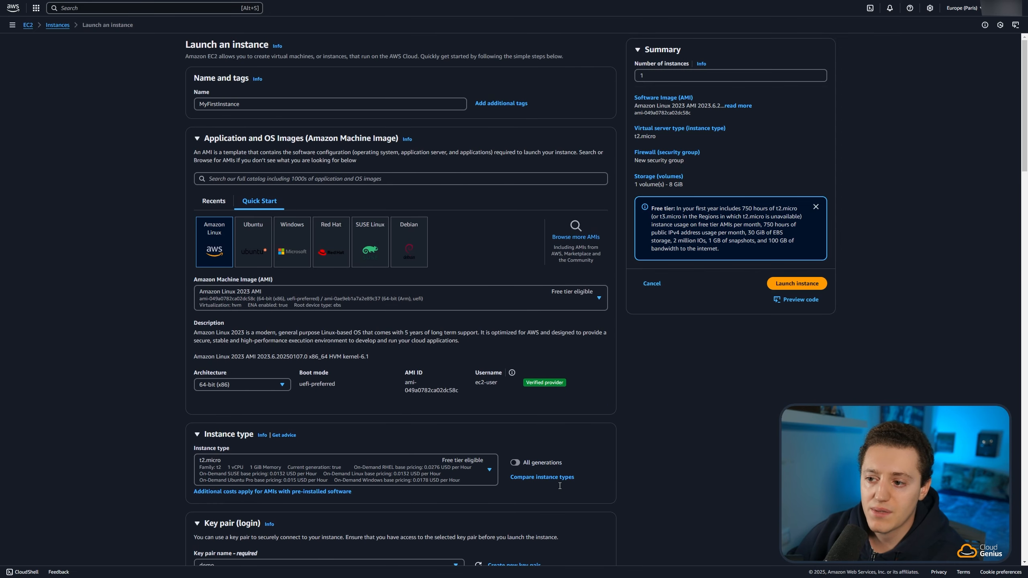
pyautogui.click(804, 286)
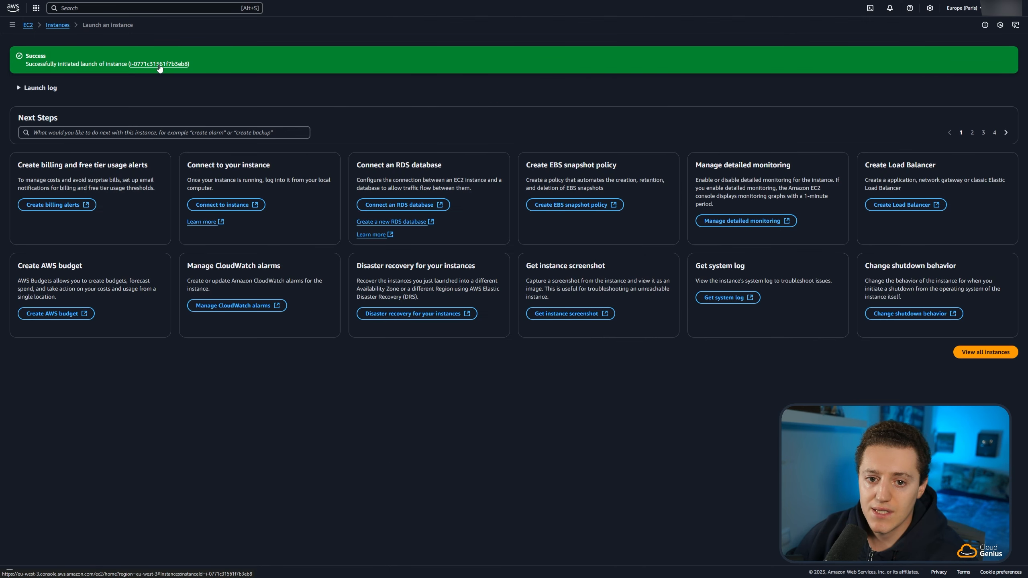
# - Open the newly launched instance in the instances list and select MyFirstInstance
pyautogui.click(159, 65)
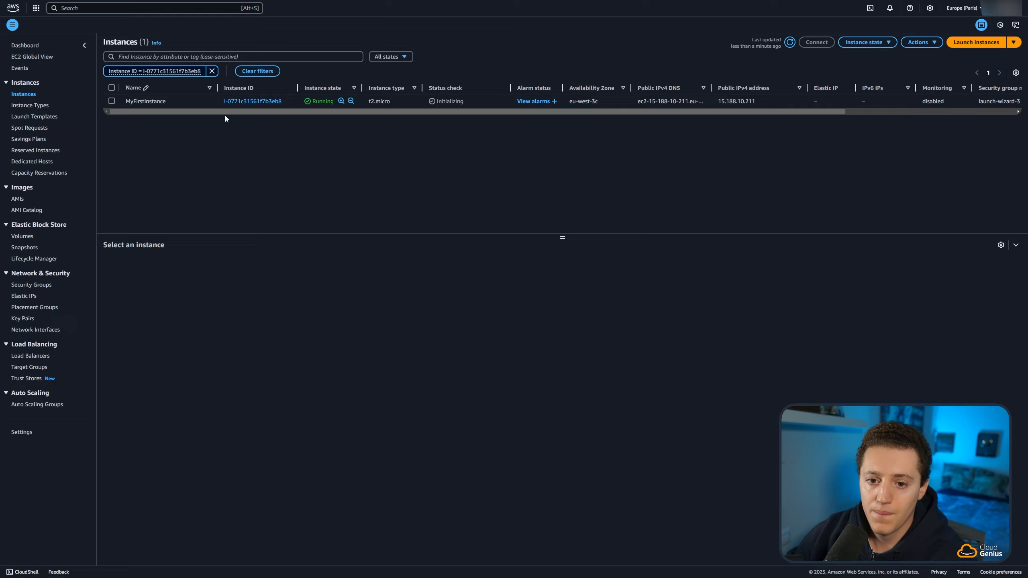
pyautogui.moveTo(225, 114); pyautogui.dragTo(186, 113)
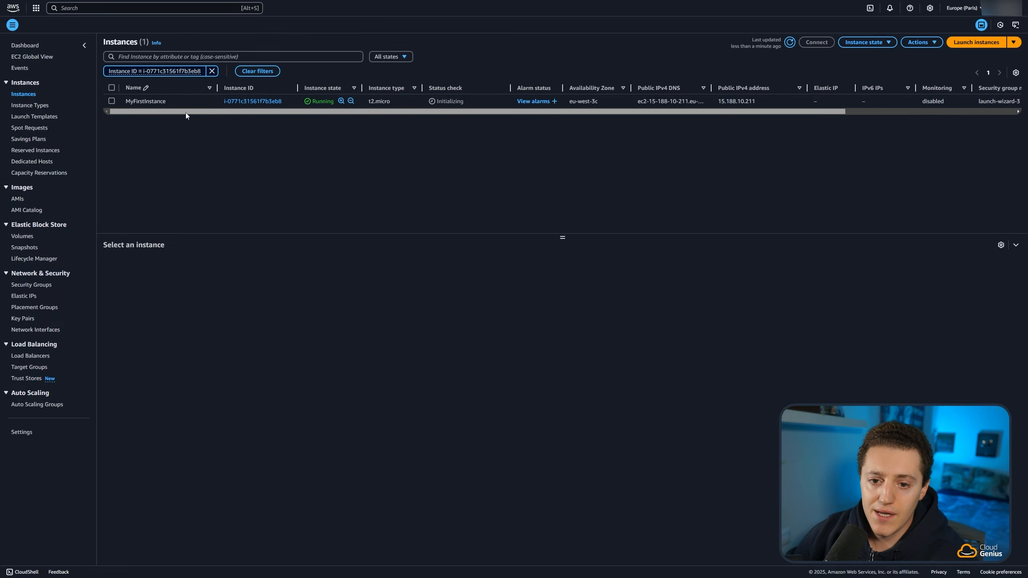
pyautogui.click(111, 101)
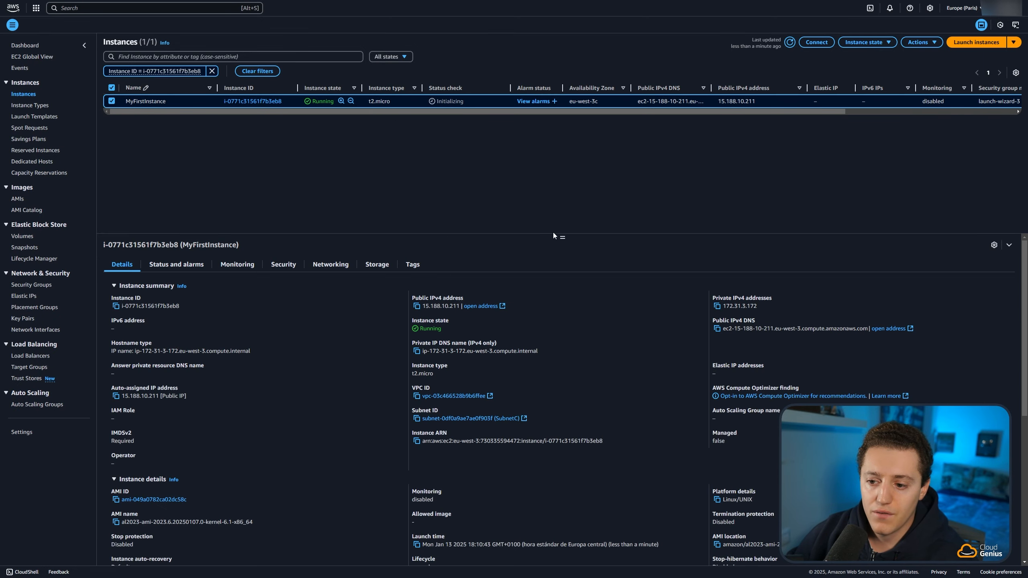
# - Review MyFirstInstance's status checks, monitoring, security rules, networking, storage and tags, ending on its details
pyautogui.moveTo(553, 235); pyautogui.dragTo(553, 199)
pyautogui.click(169, 229)
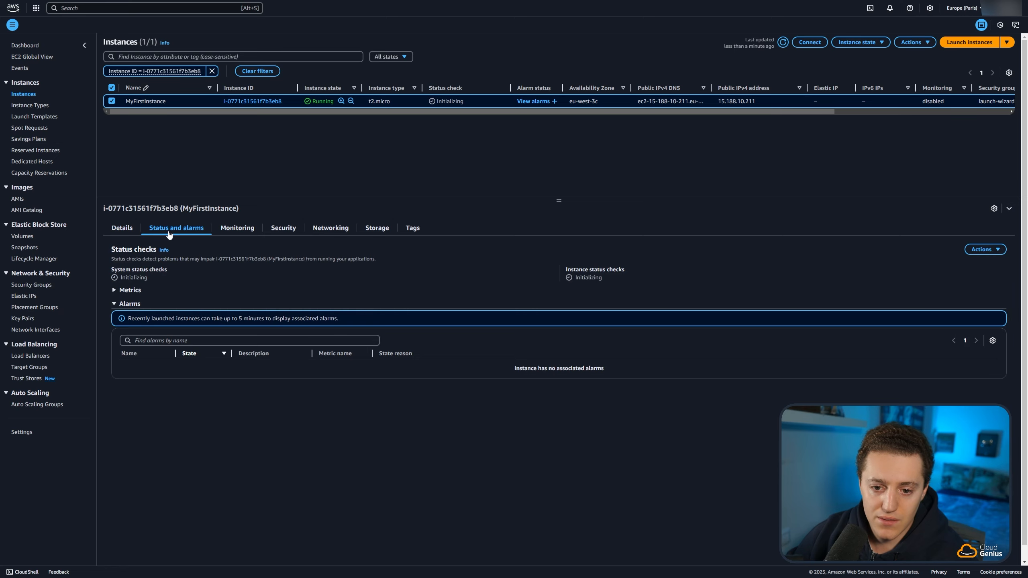
pyautogui.click(238, 229)
pyautogui.click(284, 229)
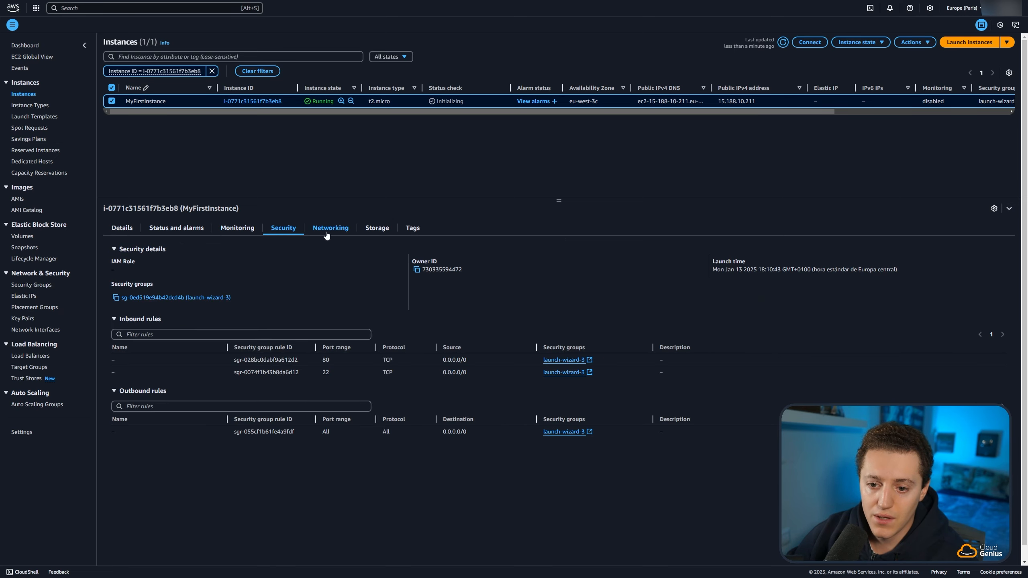
pyautogui.click(327, 232)
pyautogui.click(377, 230)
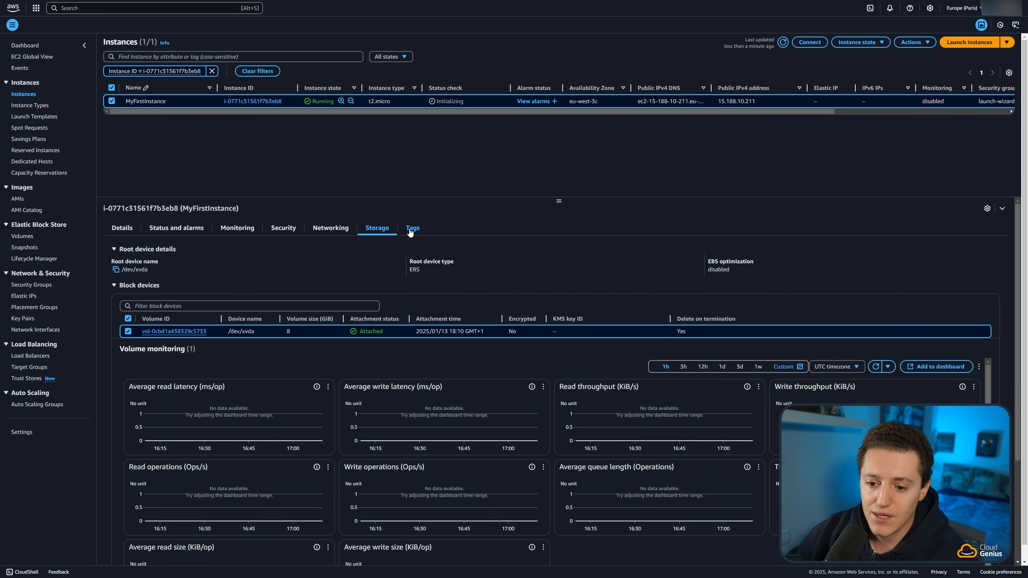
pyautogui.click(411, 229)
pyautogui.click(121, 227)
# - Examine MyFirstInstance's full details, from the instance summary to the host and capacity reservation settings
pyautogui.moveTo(559, 201); pyautogui.dragTo(557, 174)
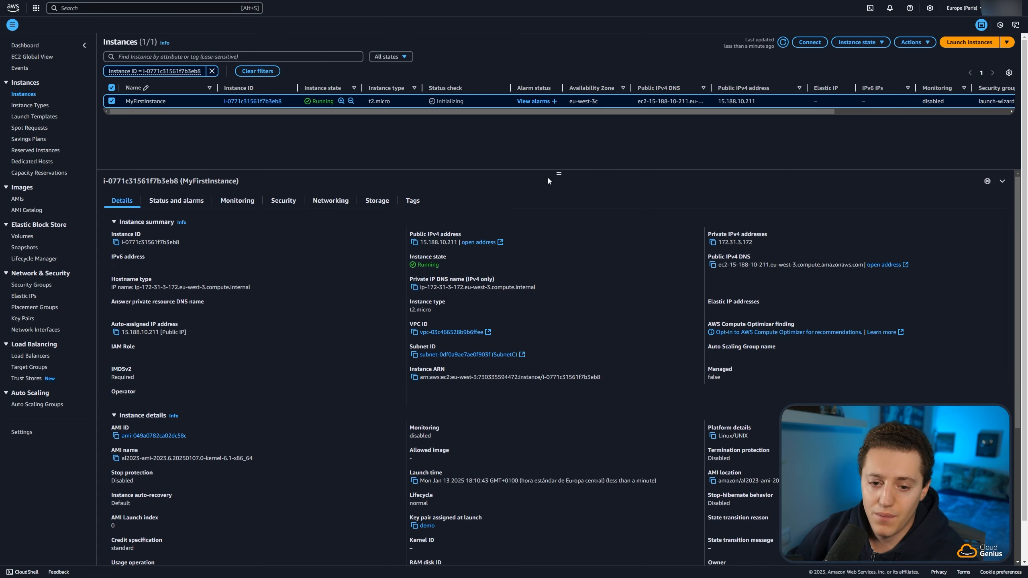
pyautogui.scroll(-1, 277, 262)
pyautogui.scroll(1, 329, 321)
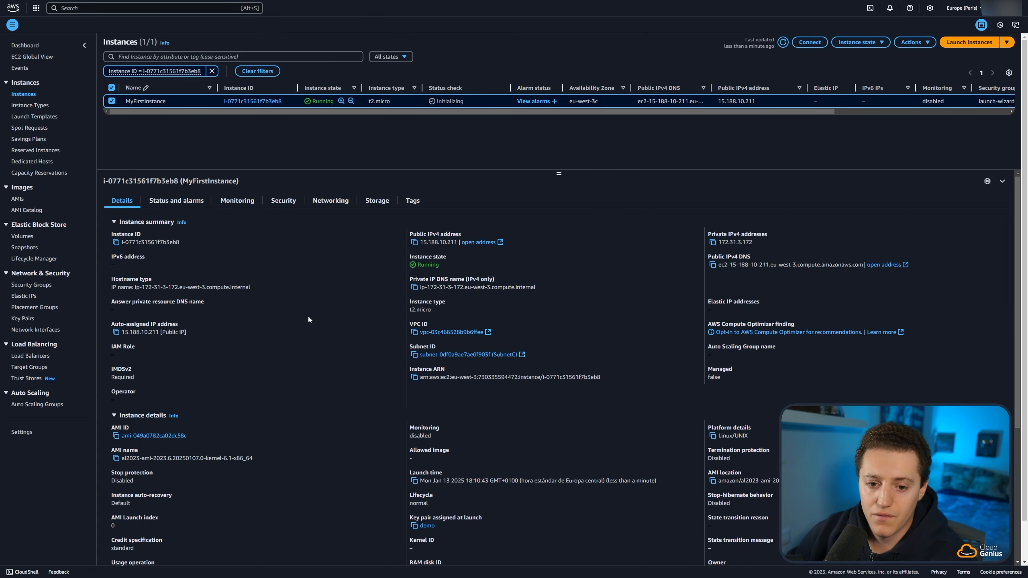
pyautogui.scroll(-3, 309, 316)
pyautogui.scroll(3, 301, 337)
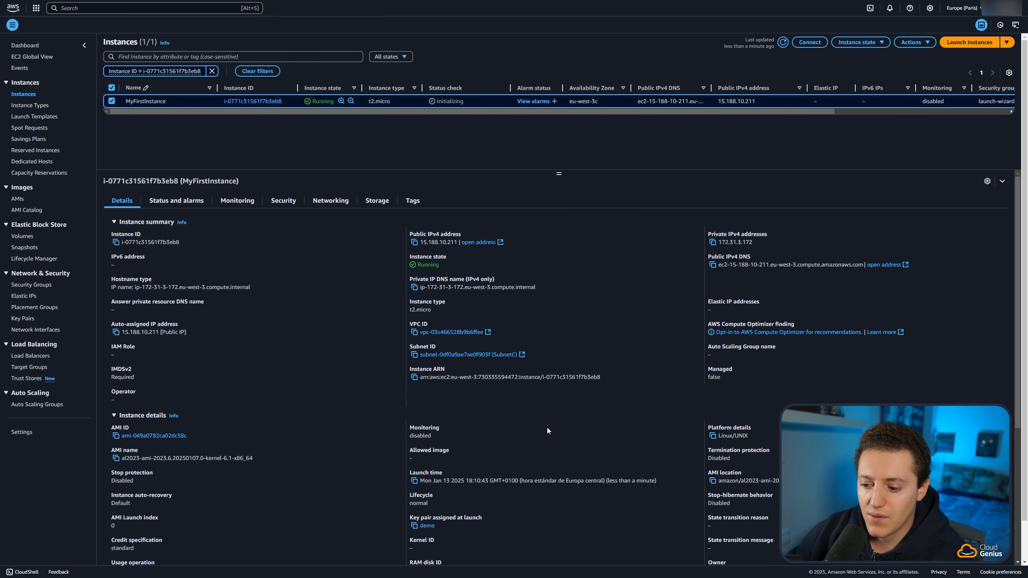
pyautogui.scroll(-5, 525, 447)
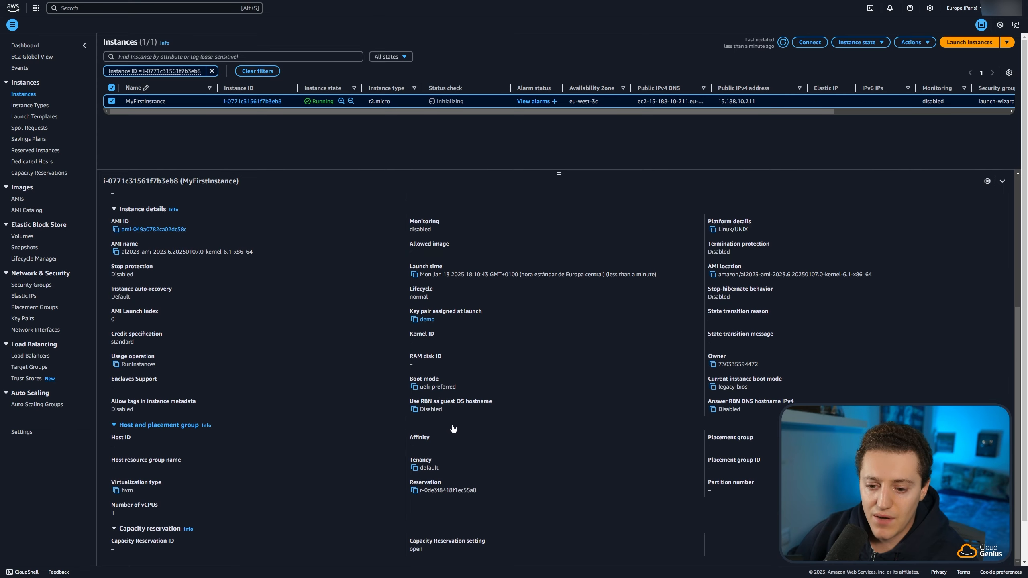
pyautogui.scroll(5, 283, 324)
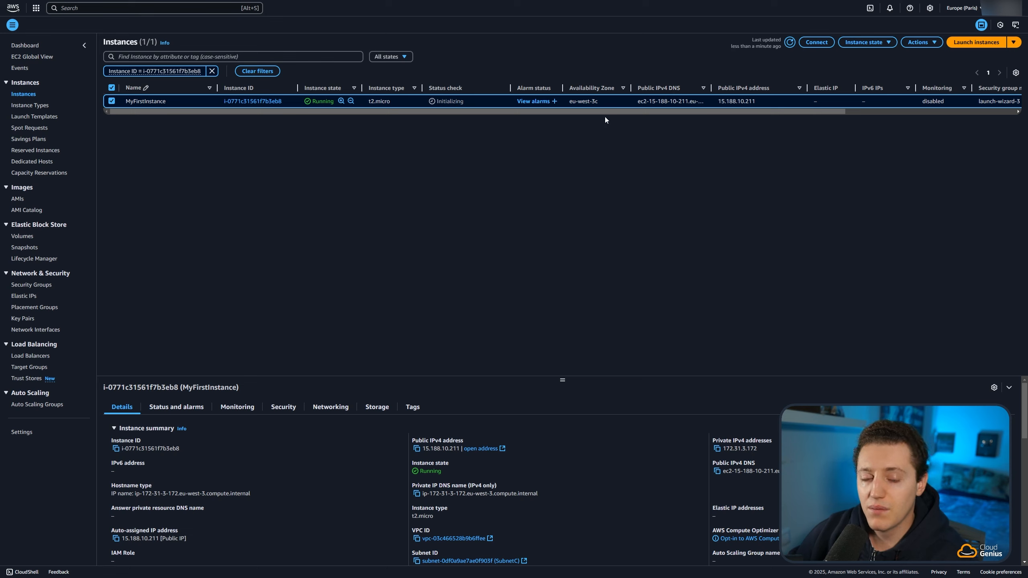
# - Check the instance's availability zone and the remaining columns of its row in the instances list
pyautogui.moveTo(570, 101); pyautogui.dragTo(603, 105)
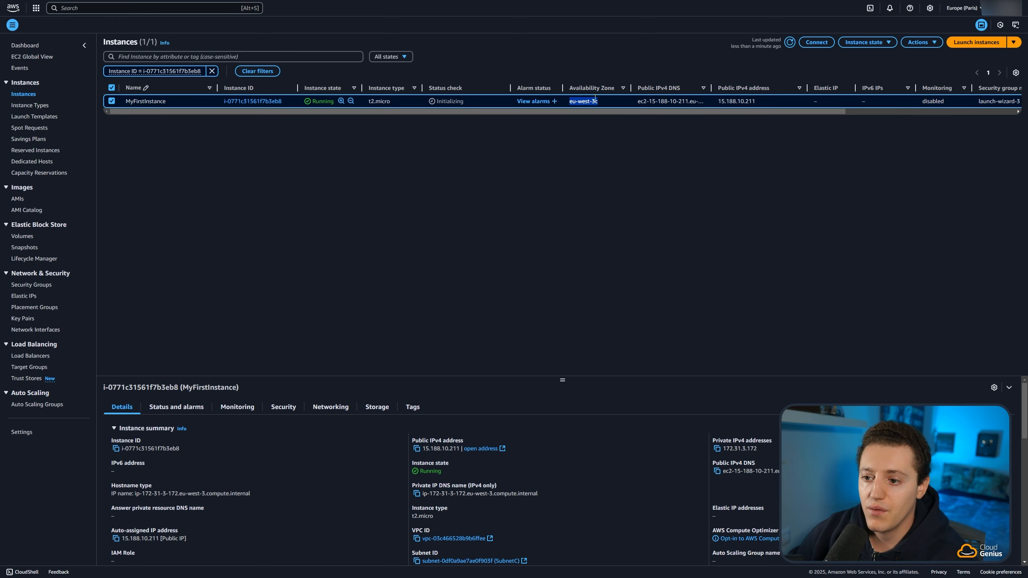
pyautogui.moveTo(569, 109)
pyautogui.mouseDown()
pyautogui.moveTo(708, 110)
pyautogui.moveTo(550, 116)
pyautogui.mouseUp()
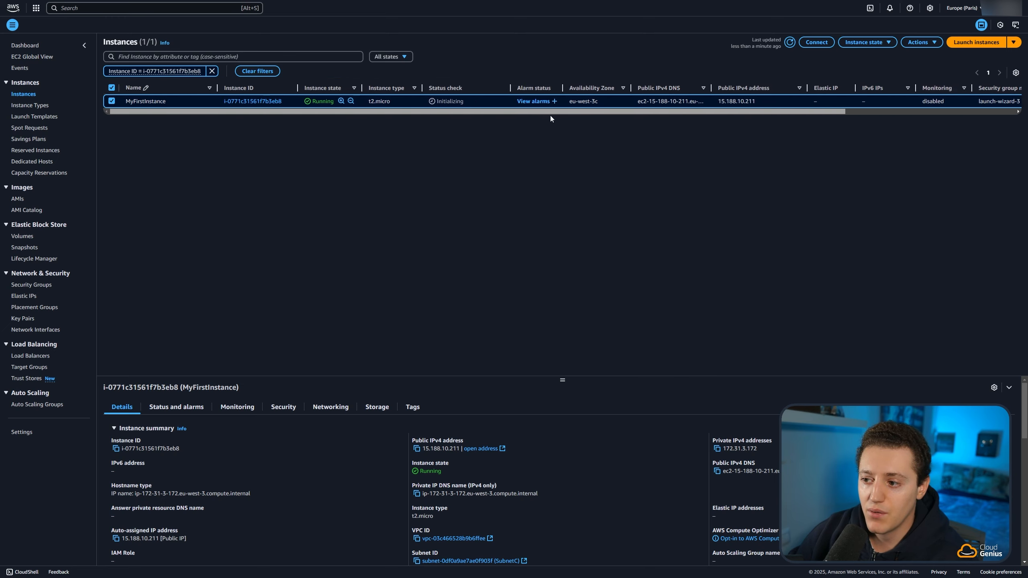
pyautogui.moveTo(480, 112); pyautogui.dragTo(773, 114)
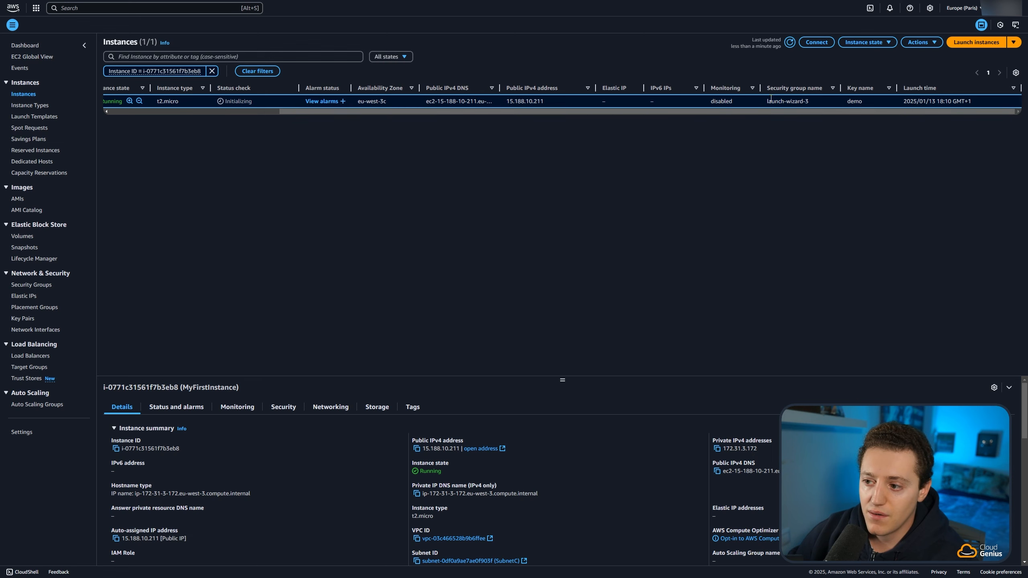
pyautogui.moveTo(590, 112); pyautogui.dragTo(421, 113)
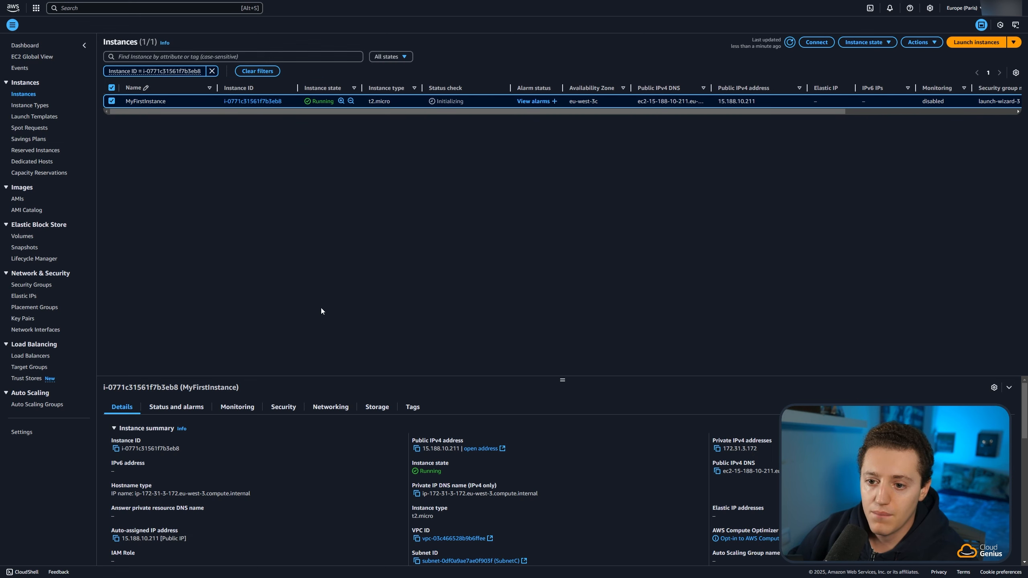
# - Look through MyFirstInstance's details again, along with its status, monitoring and networking information
pyautogui.moveTo(563, 380); pyautogui.dragTo(559, 195)
pyautogui.scroll(-7, 473, 300)
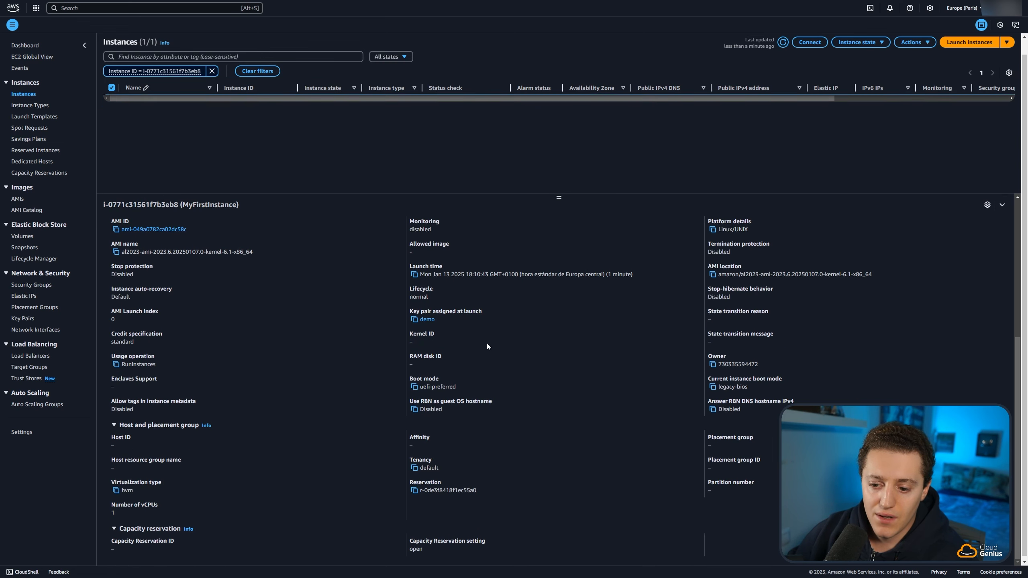
pyautogui.scroll(6, 482, 346)
pyautogui.scroll(1, 417, 373)
pyautogui.click(170, 227)
pyautogui.click(243, 228)
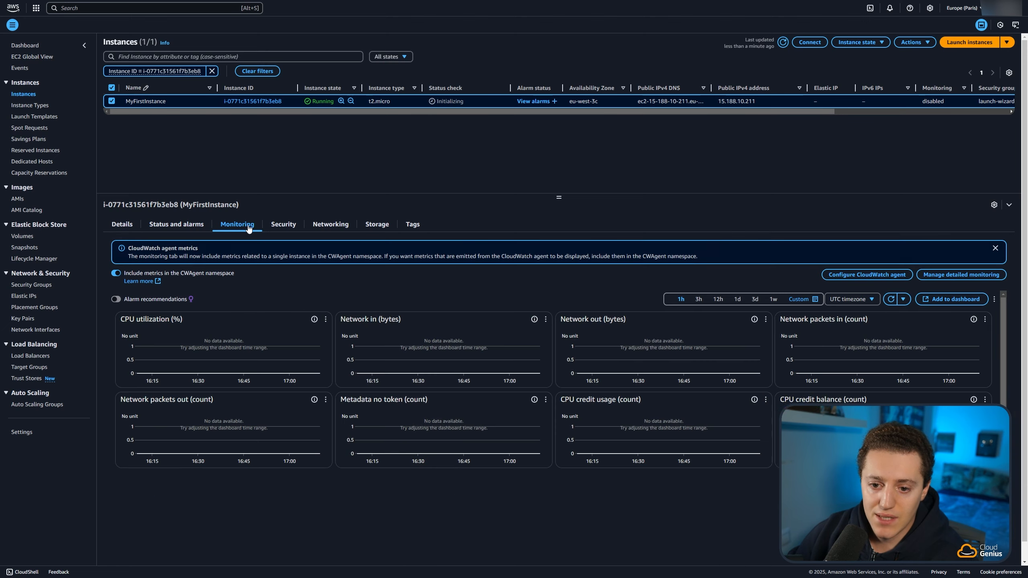
pyautogui.click(330, 227)
pyautogui.click(204, 226)
pyautogui.click(238, 226)
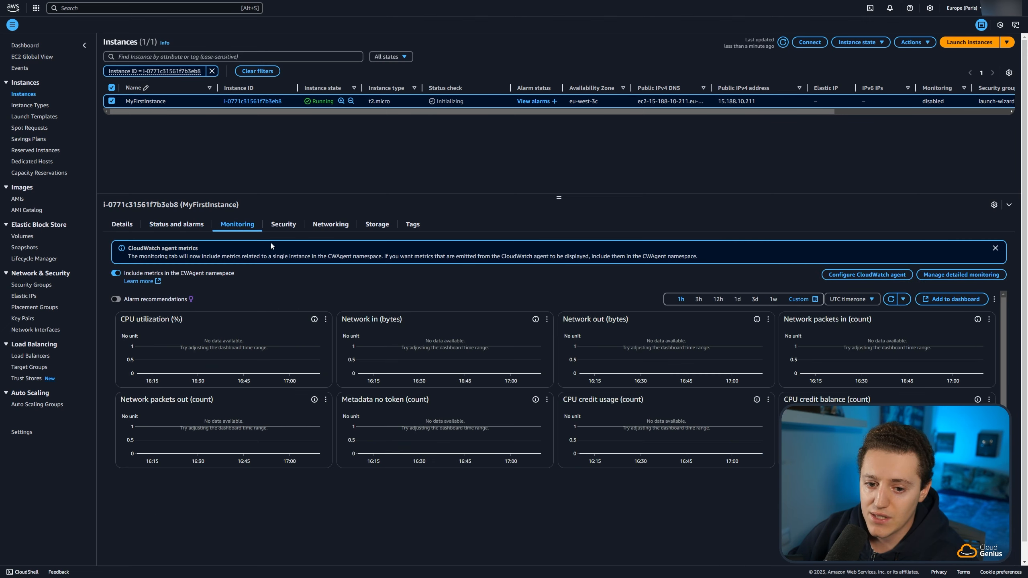
pyautogui.click(120, 226)
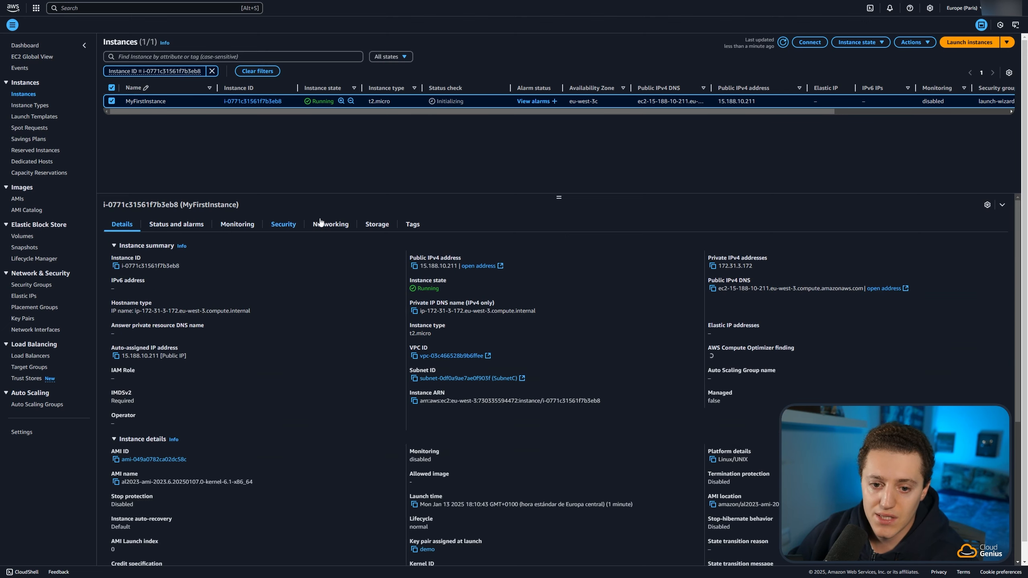
pyautogui.moveTo(559, 195); pyautogui.dragTo(560, 159)
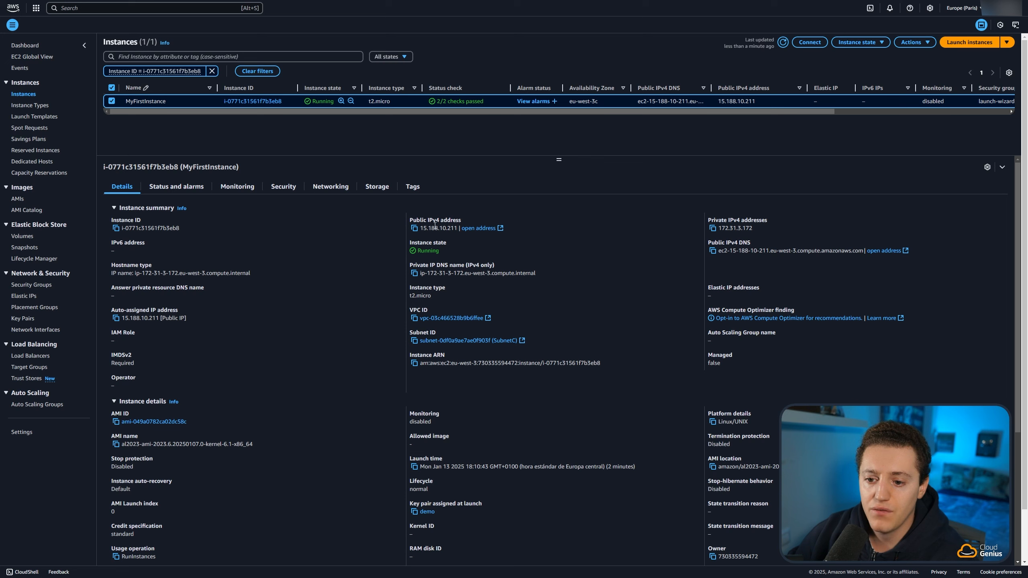
pyautogui.click(414, 228)
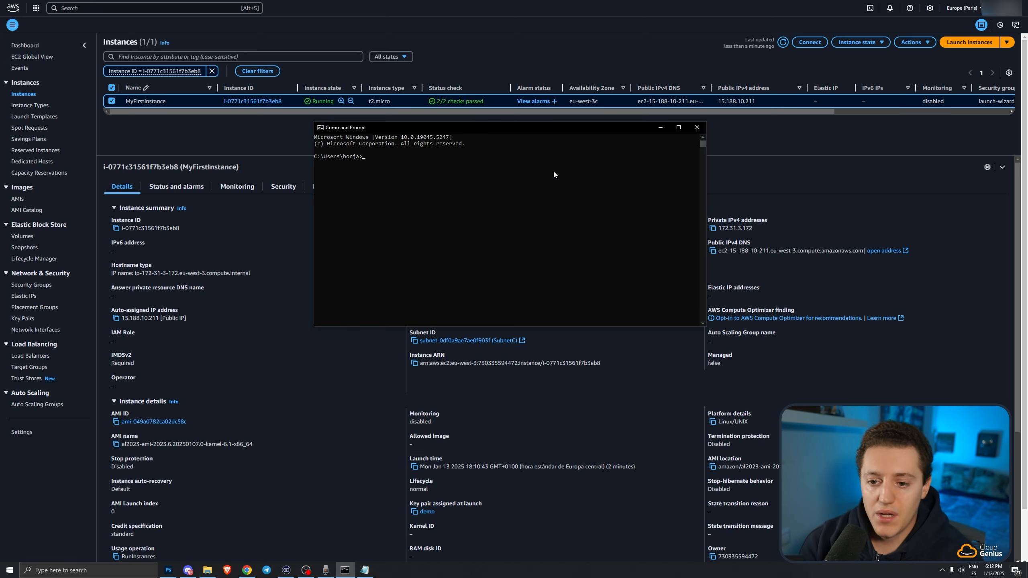
pyautogui.write('ssh -i E:')
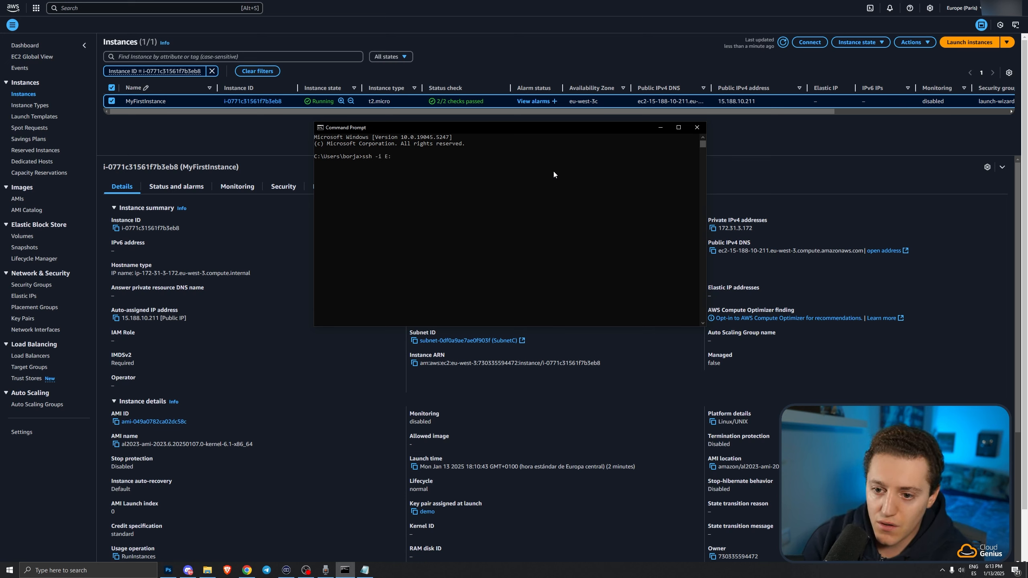
pyautogui.write('\\Downloads')
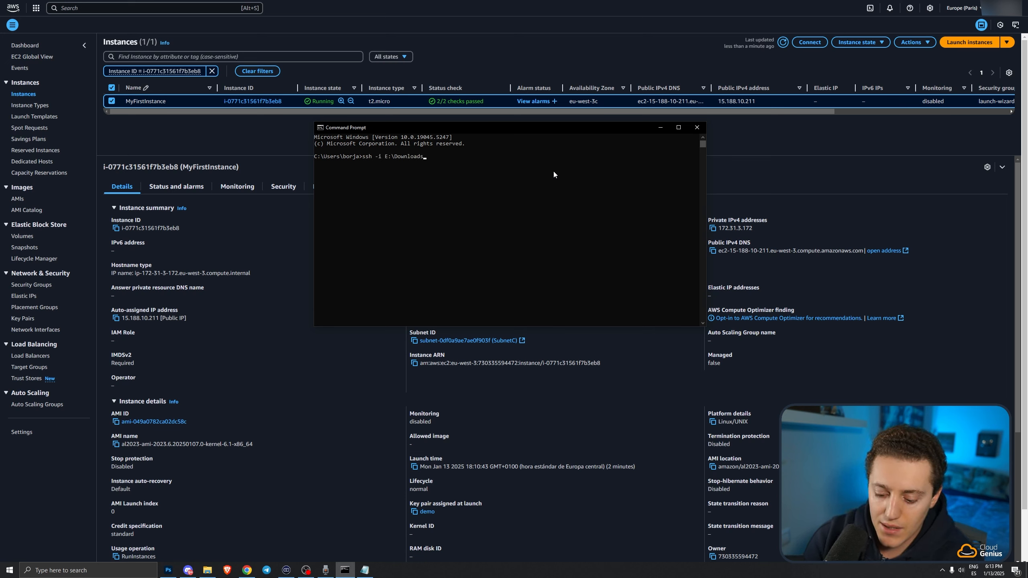
pyautogui.write('\\')
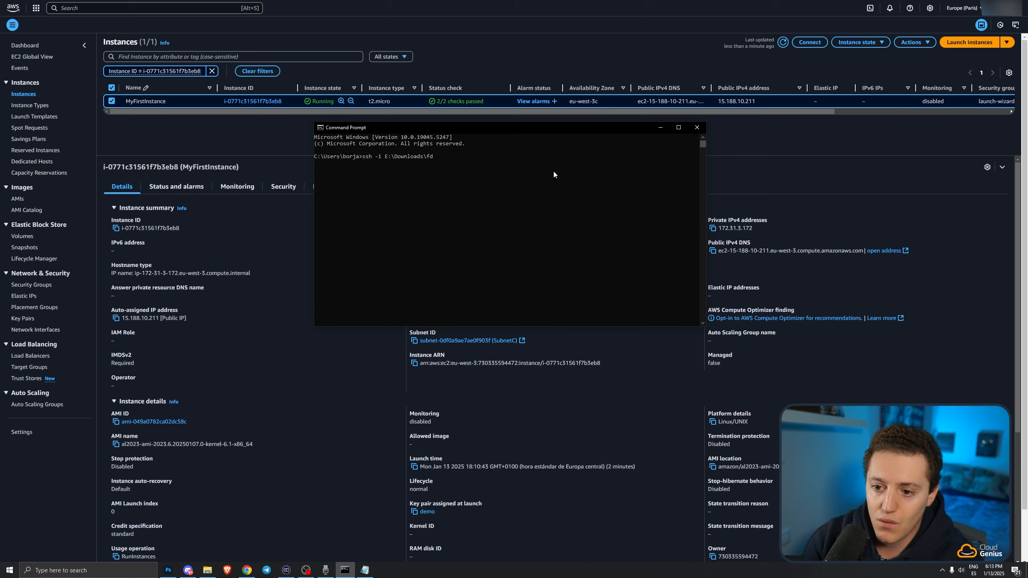
pyautogui.write('demo.pem')
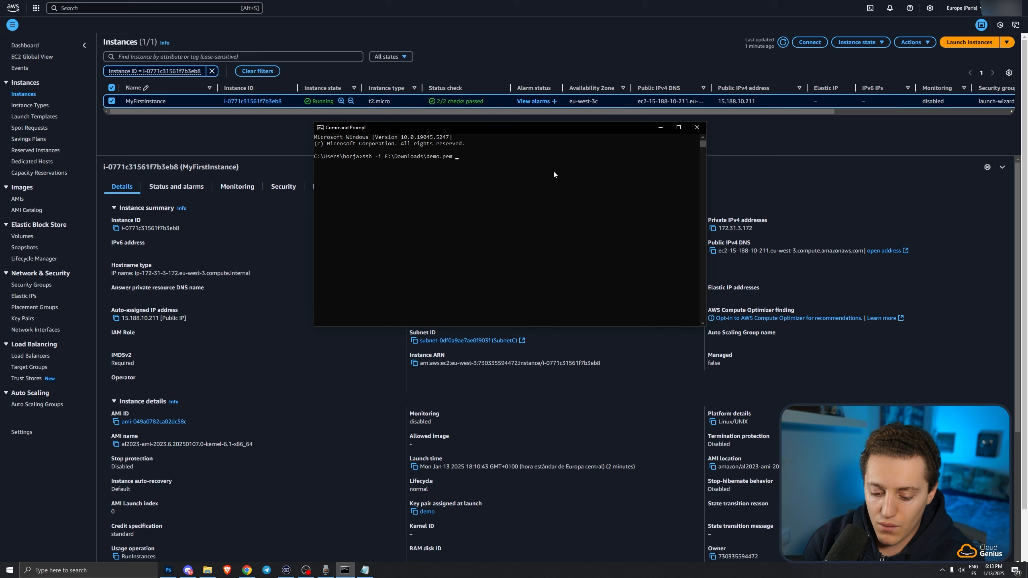
pyautogui.write(' ec2-')
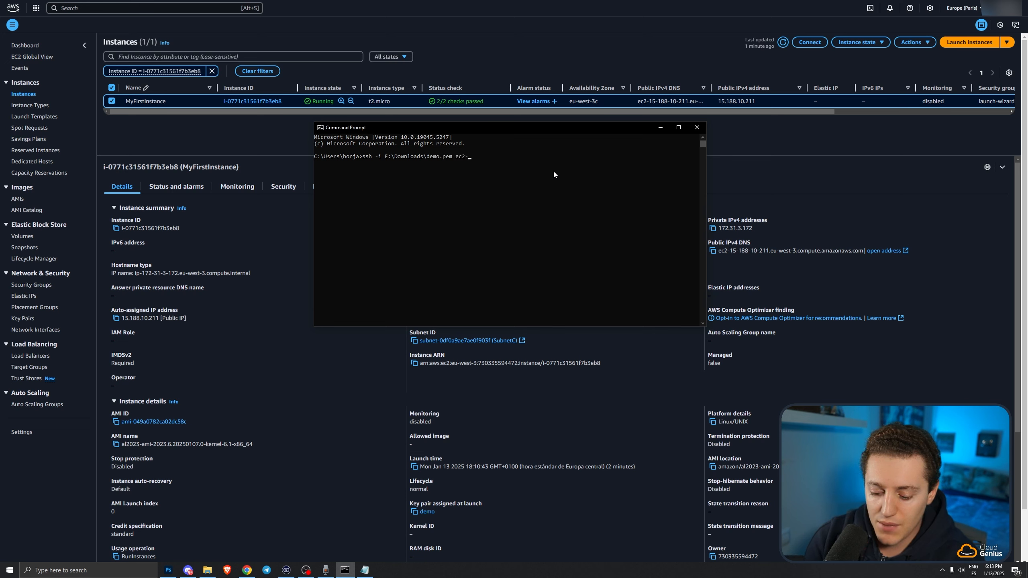
pyautogui.write('user')
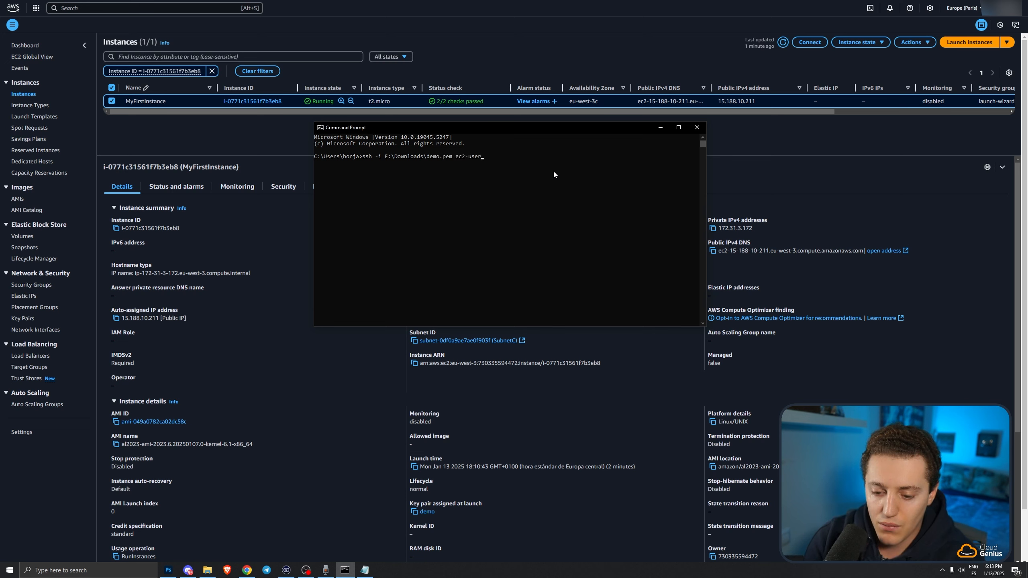
pyautogui.write('@15.188.10.211')
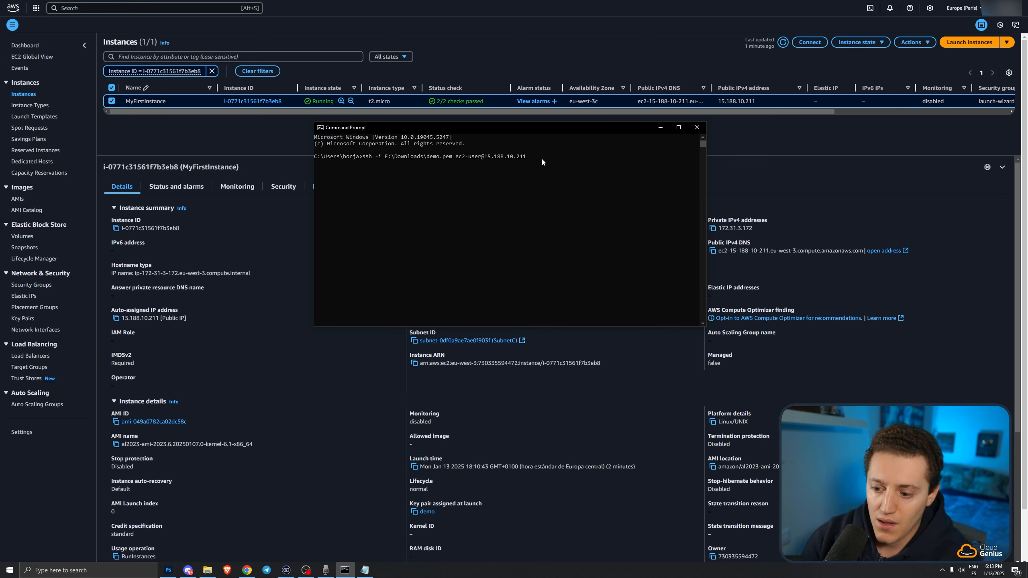
pyautogui.press('Return')
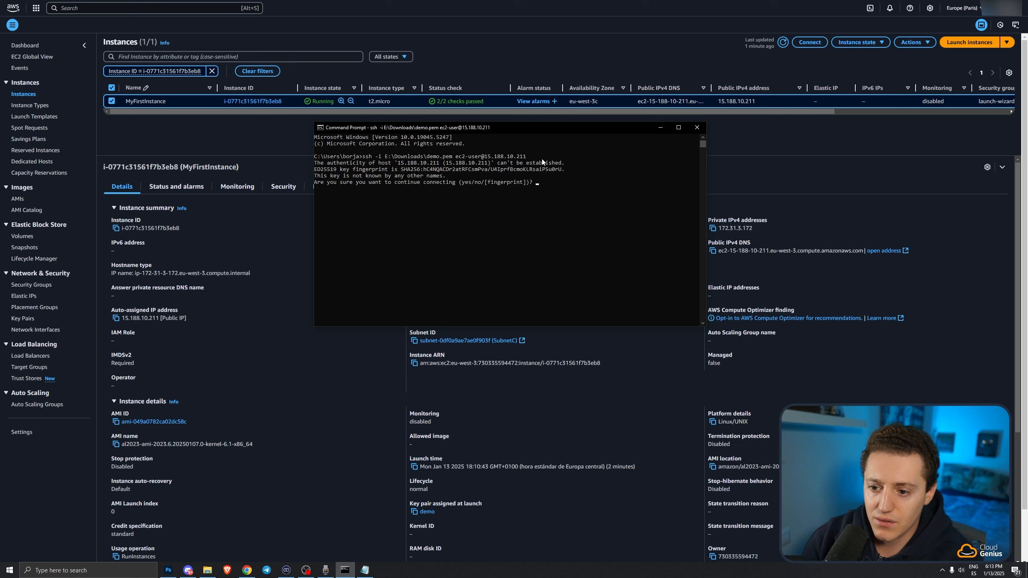
pyautogui.write('yes')
pyautogui.press('Return')
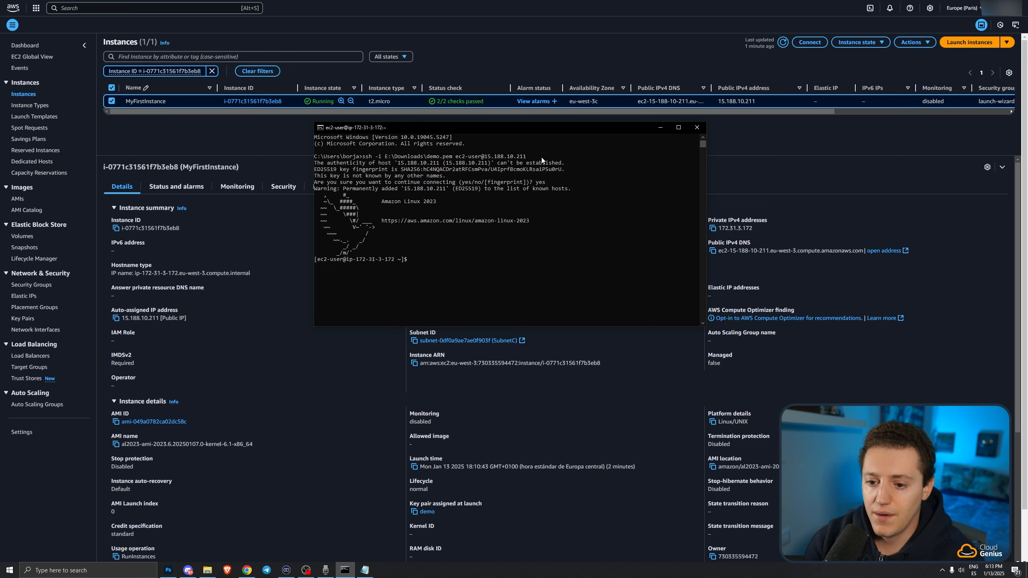
# - Clear the terminal, open app.py in nano and insert the EC2 Instance Information web app code running on host 0.0.0.0, port 80
pyautogui.write('clear')
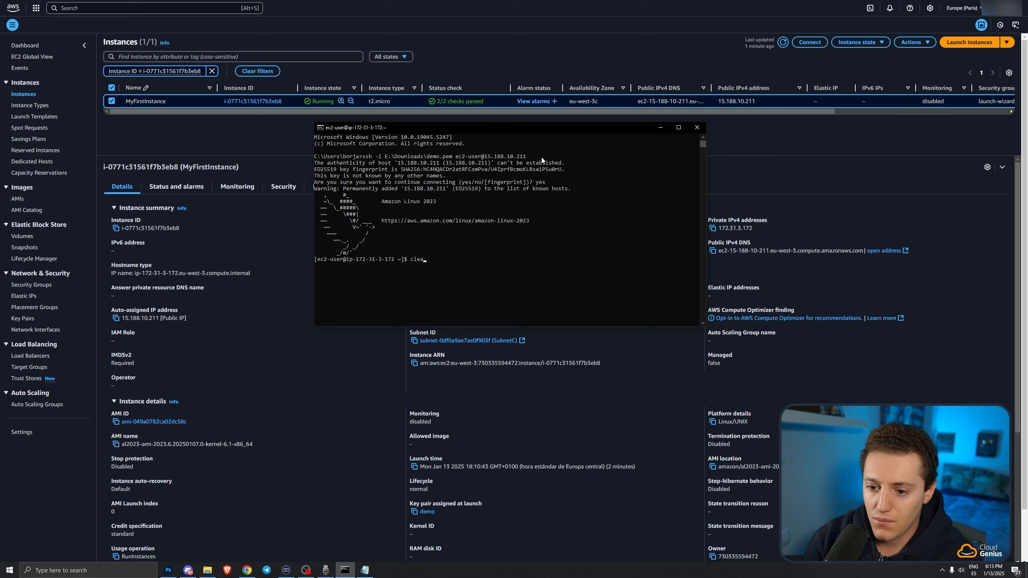
pyautogui.press('Return')
pyautogui.write('pyht')
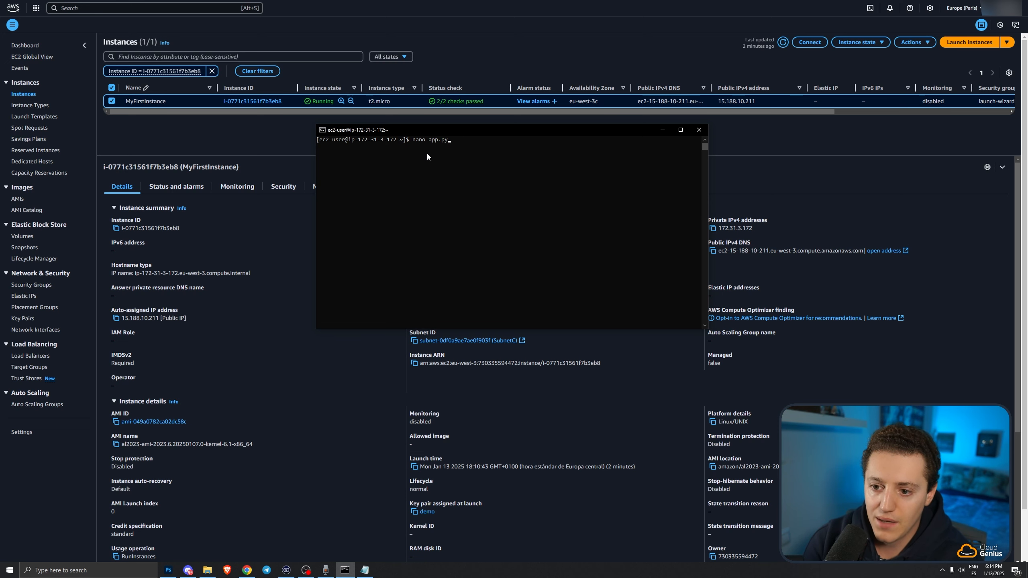
pyautogui.press('Return')
pyautogui.moveTo(443, 131); pyautogui.dragTo(431, 119)
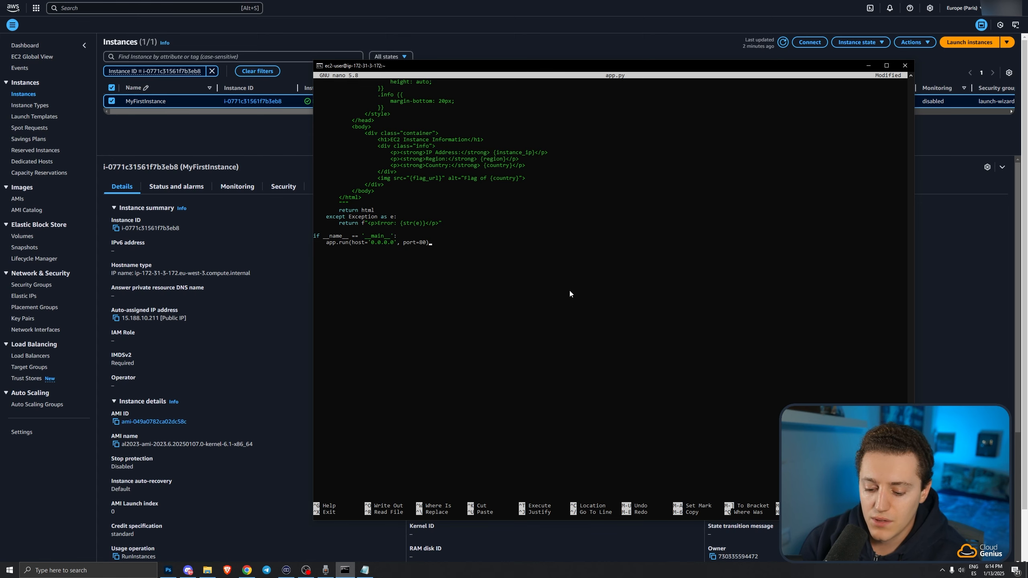
# - Save app.py under its current name and exit nano
pyautogui.hotkey('ctrl', 'o')
pyautogui.press('Return')
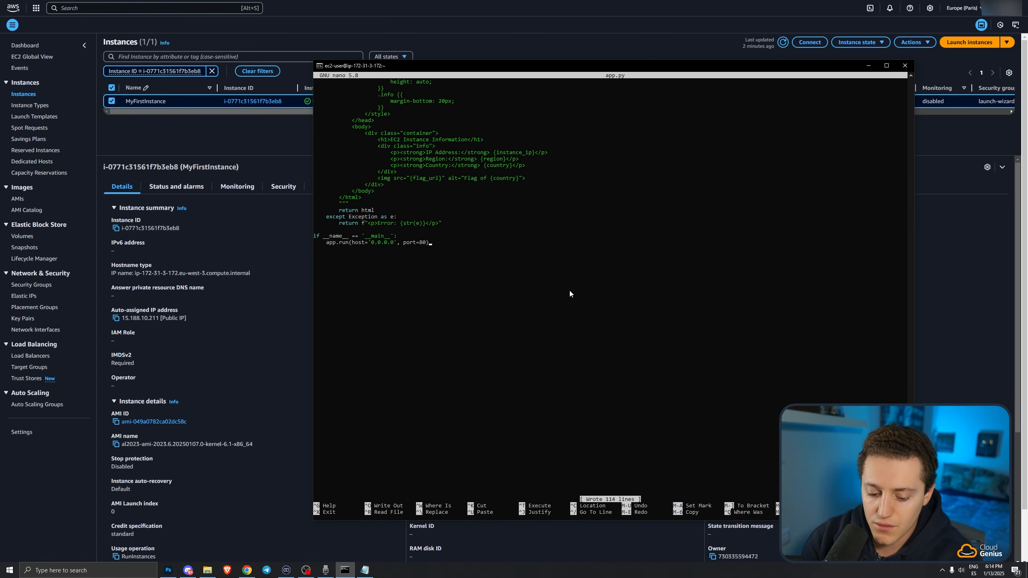
pyautogui.hotkey('ctrl', 'x')
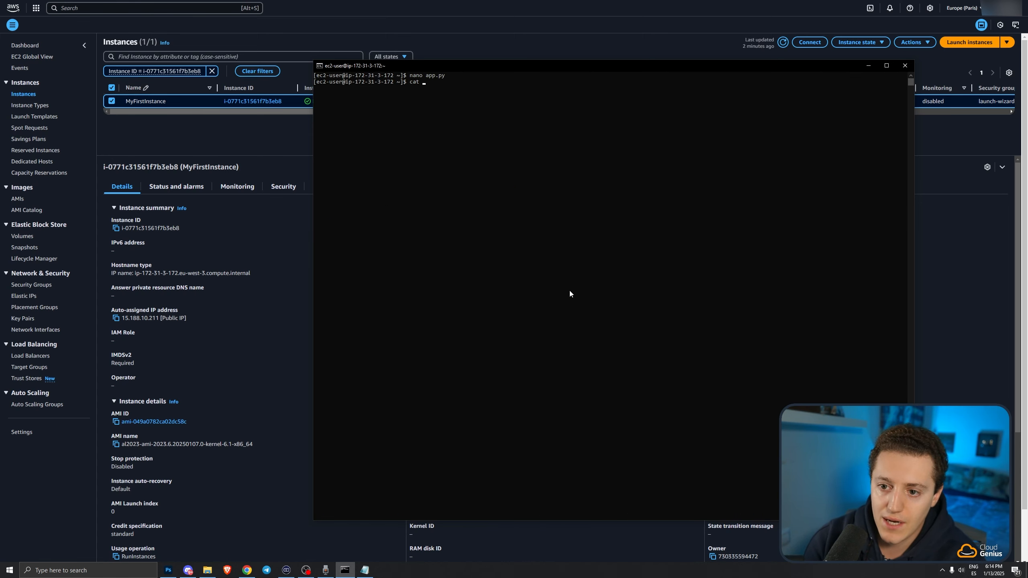
# - Print app.py in the terminal with cat and read through its code up to the line that starts the server
pyautogui.write('cat app.py')
pyautogui.press('Return')
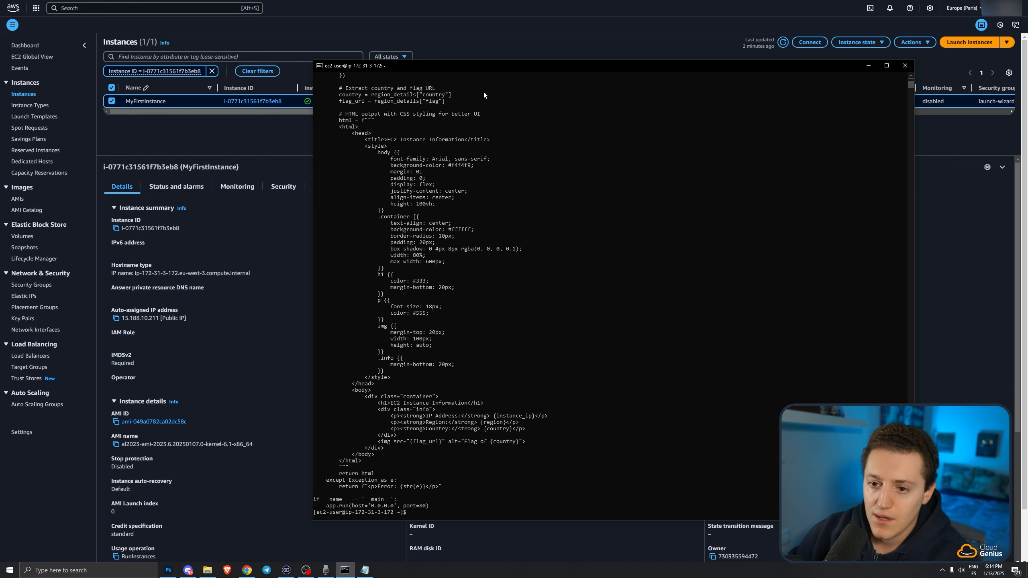
pyautogui.moveTo(483, 65); pyautogui.dragTo(450, 50)
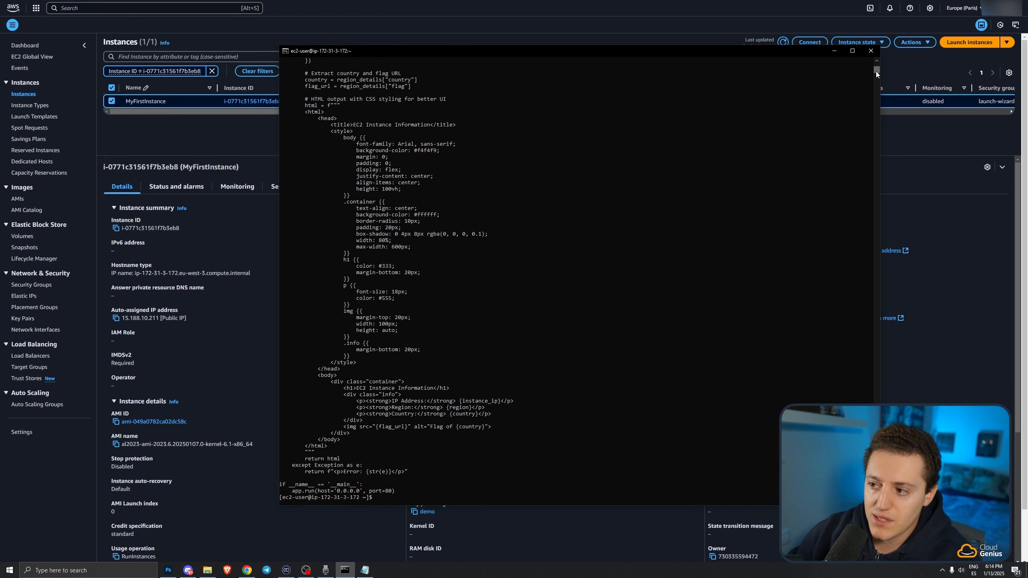
pyautogui.moveTo(875, 71); pyautogui.dragTo(878, 71)
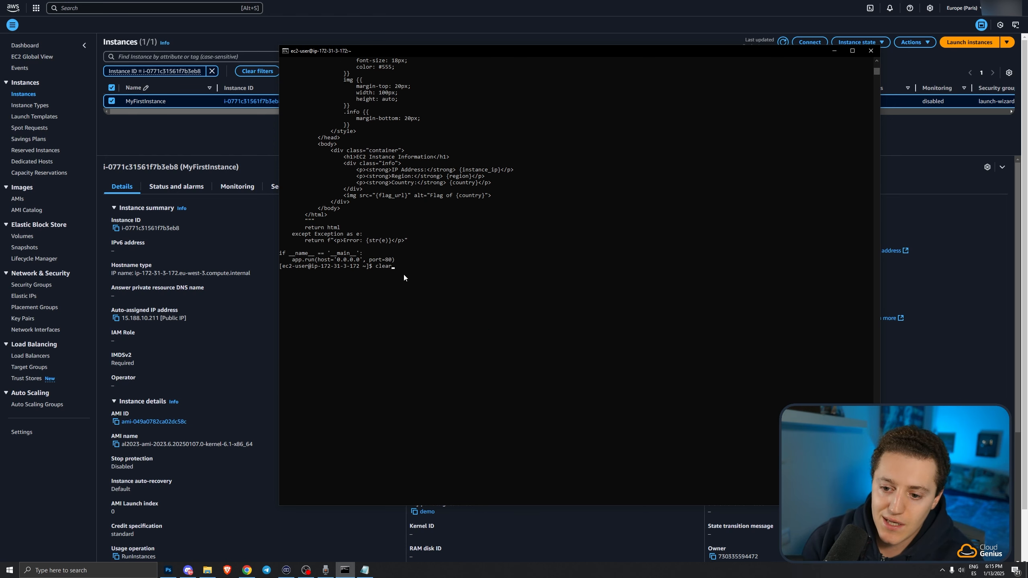
# - Clear the terminal and start the Flask web app with sudo python3 app.py
pyautogui.hotkey('ctrl', 'l')
pyautogui.write('sudo ')
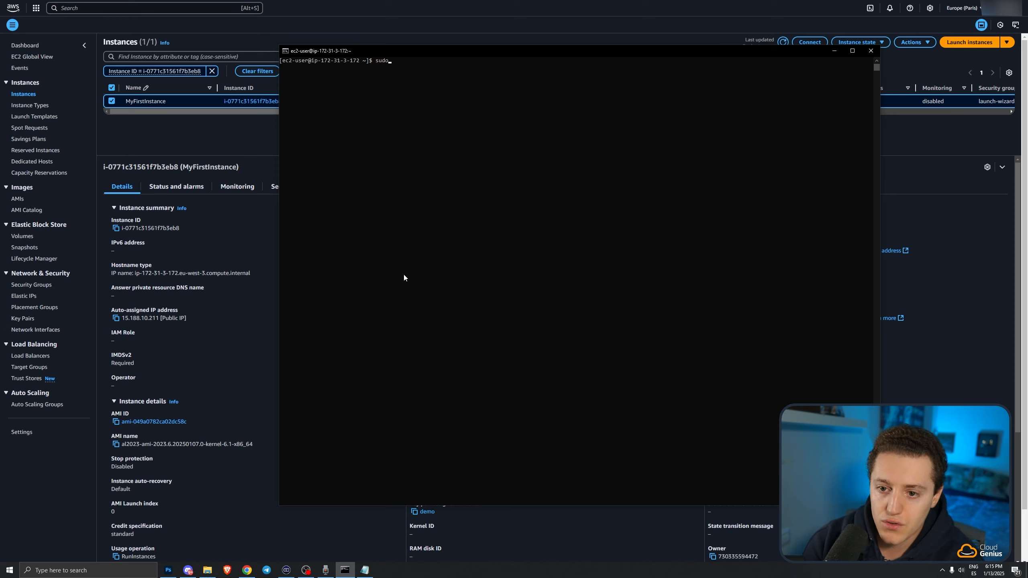
pyautogui.write('python')
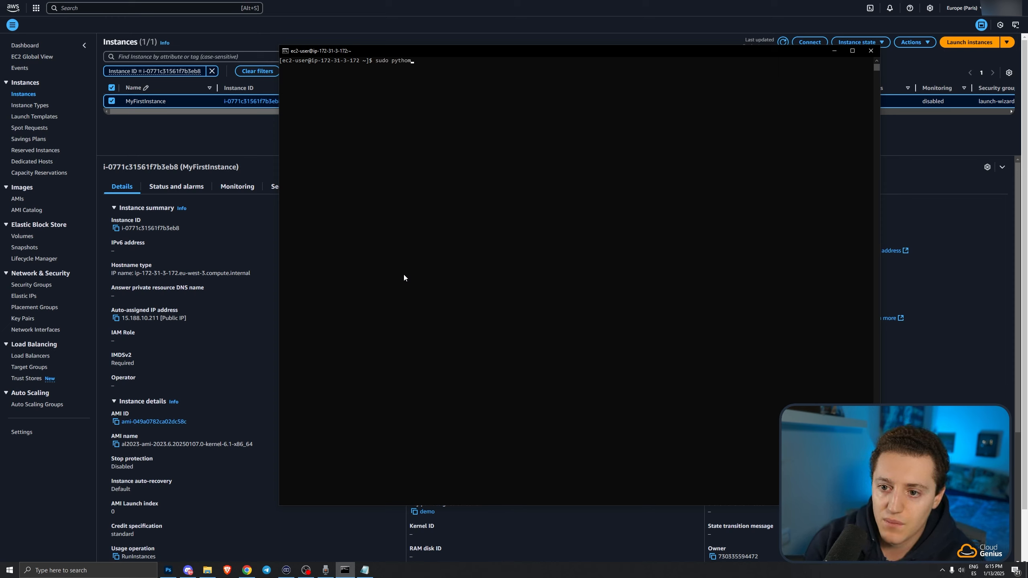
pyautogui.write('3')
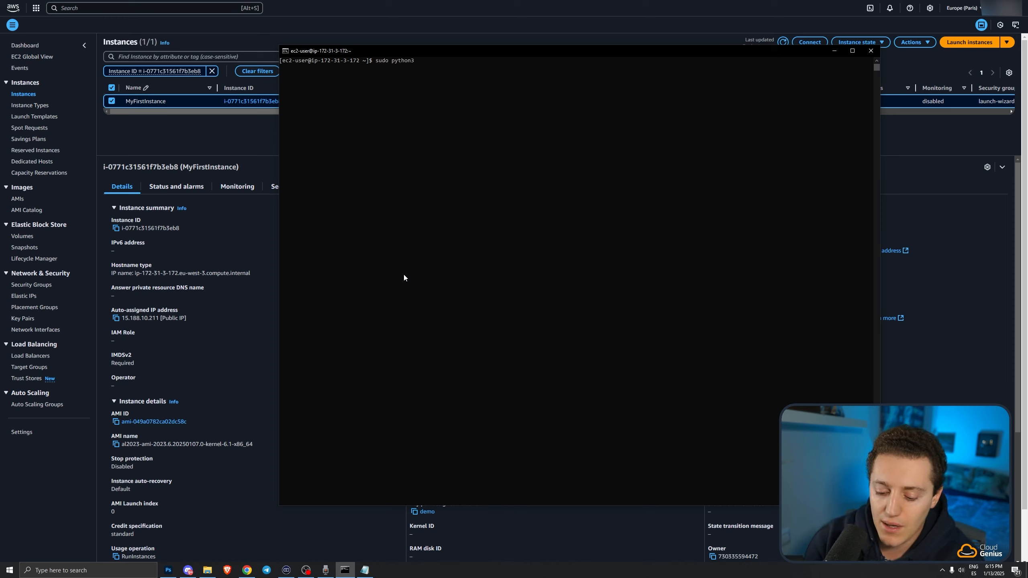
pyautogui.write(' app.py')
pyautogui.press('Return')
pyautogui.moveTo(581, 50); pyautogui.dragTo(529, 70)
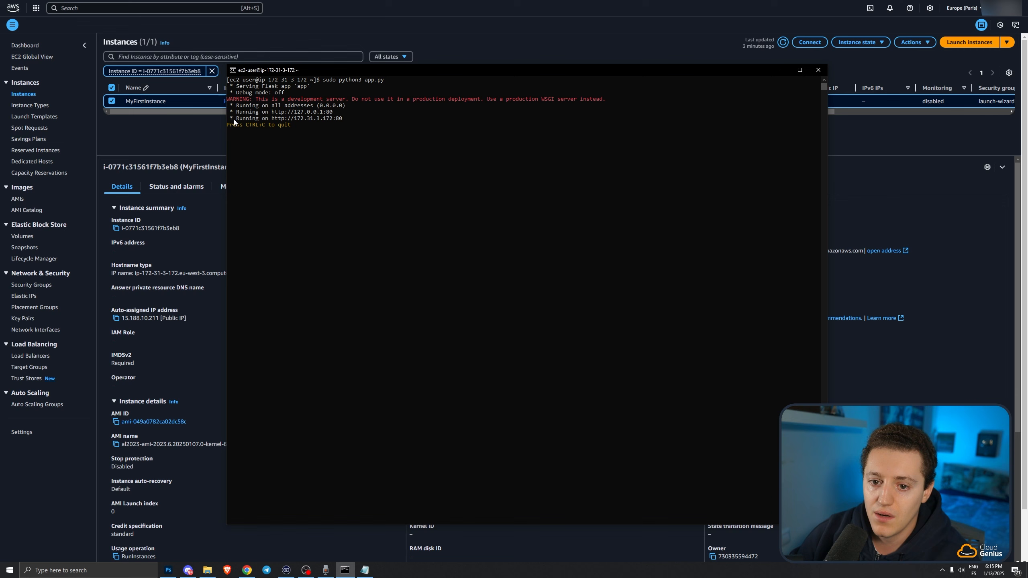
pyautogui.moveTo(345, 70); pyautogui.dragTo(327, 68)
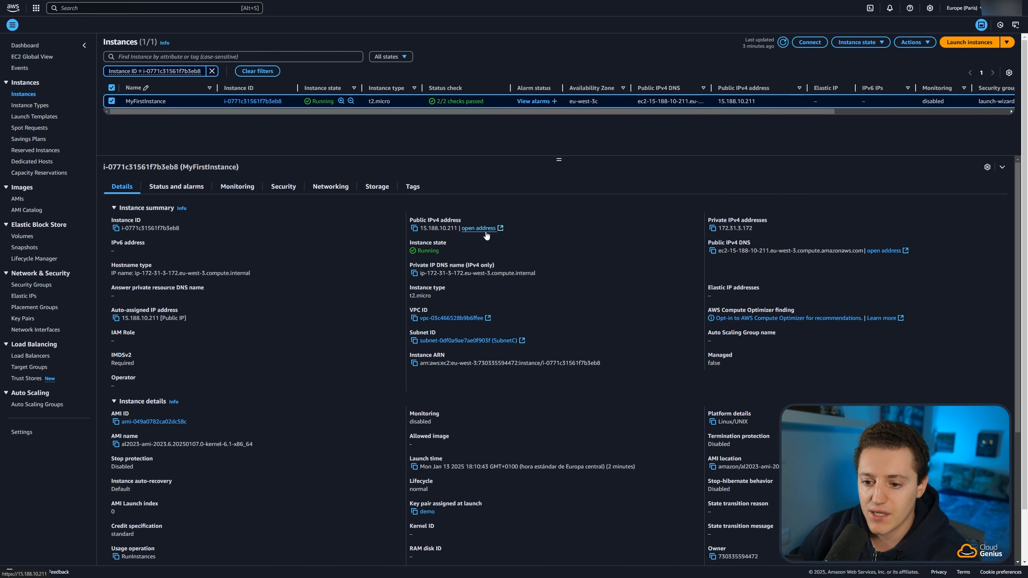
# - Open the web app in the browser at the instance's public IPv4 address, reload it and check the address used
pyautogui.click(485, 233)
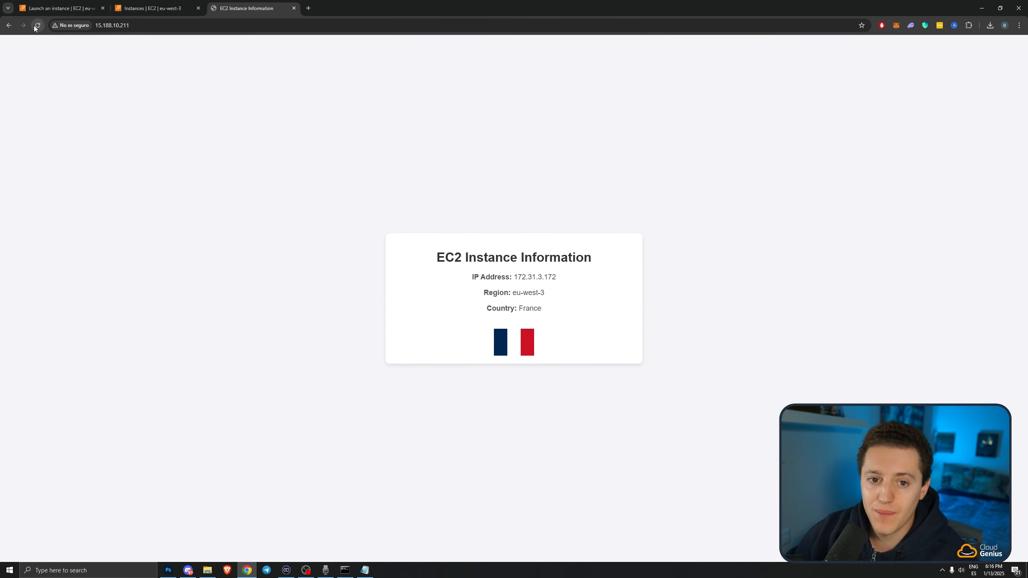
pyautogui.click(36, 25)
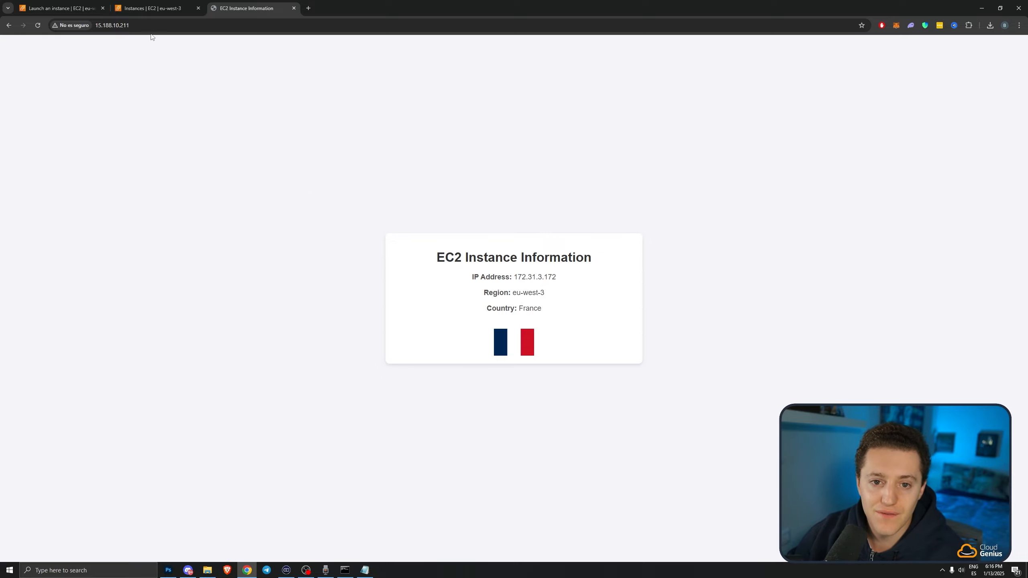
pyautogui.click(57, 25)
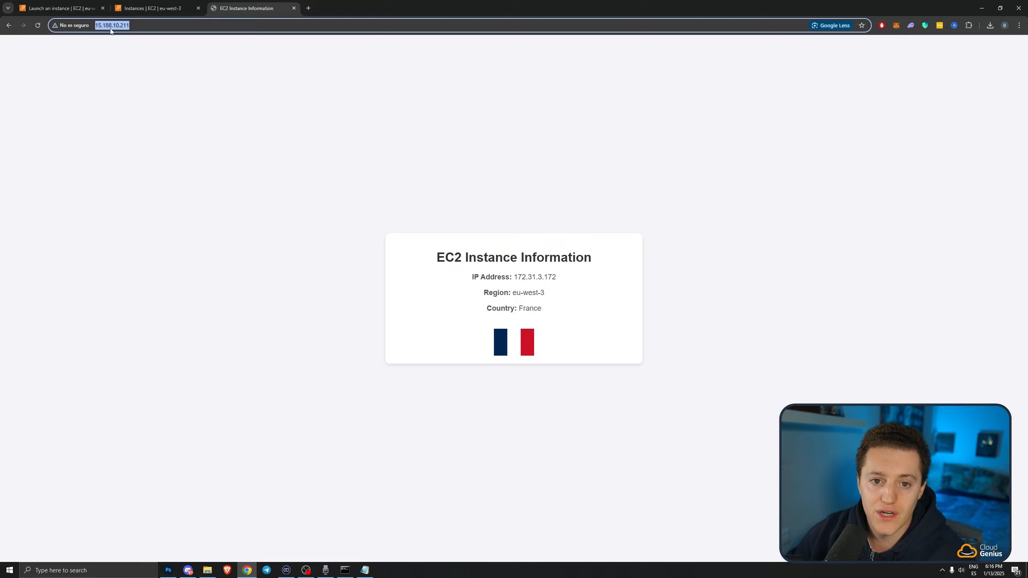
pyautogui.click(394, 108)
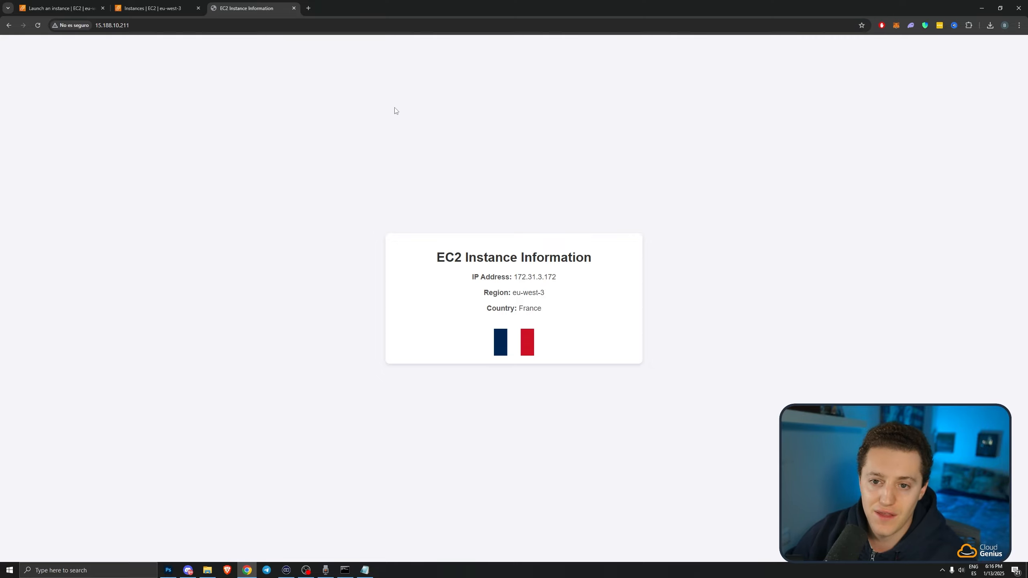
# - Compare the web page's IP address with MyFirstInstance's private IPv4 address in the instance summary, and check the page's region and country
pyautogui.doubleClick(544, 278)
pyautogui.moveTo(513, 277); pyautogui.dragTo(562, 281)
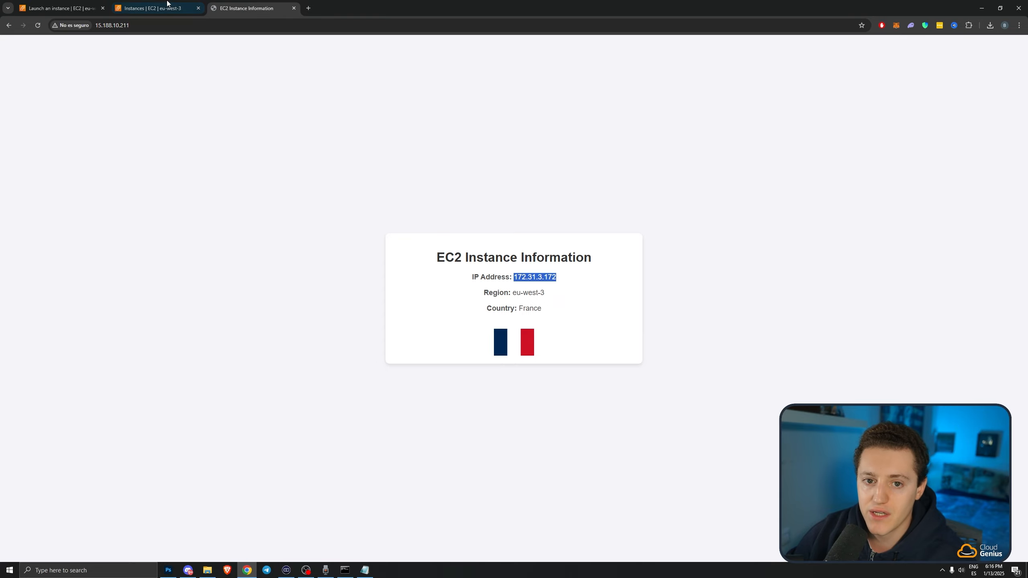
pyautogui.click(153, 8)
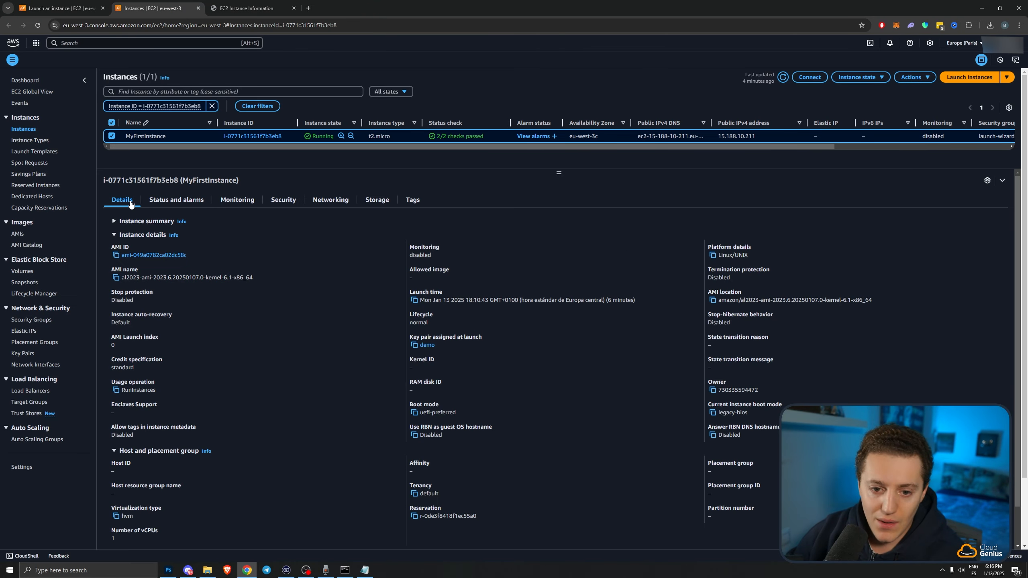
pyautogui.click(114, 220)
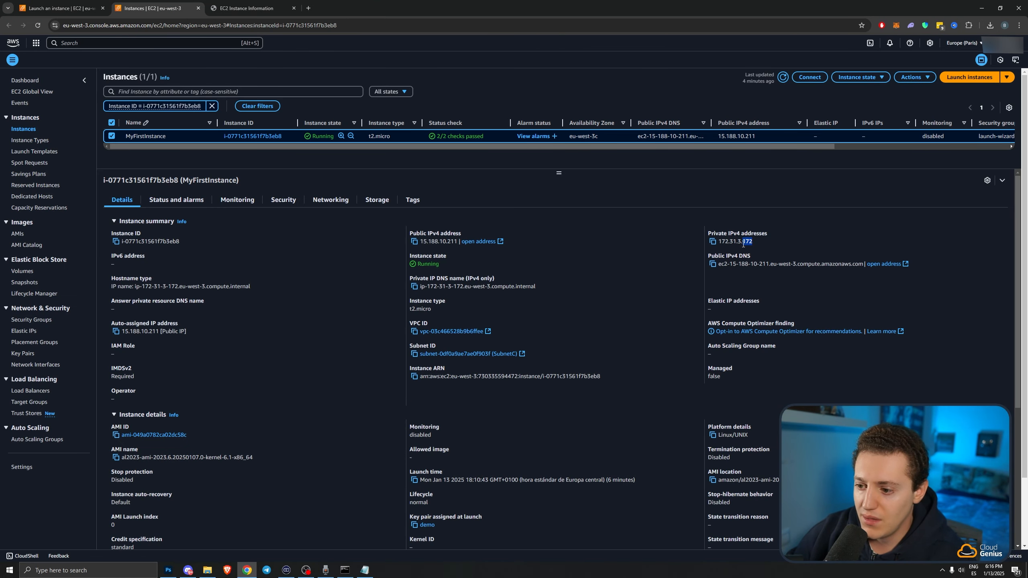
pyautogui.moveTo(742, 244); pyautogui.dragTo(722, 242)
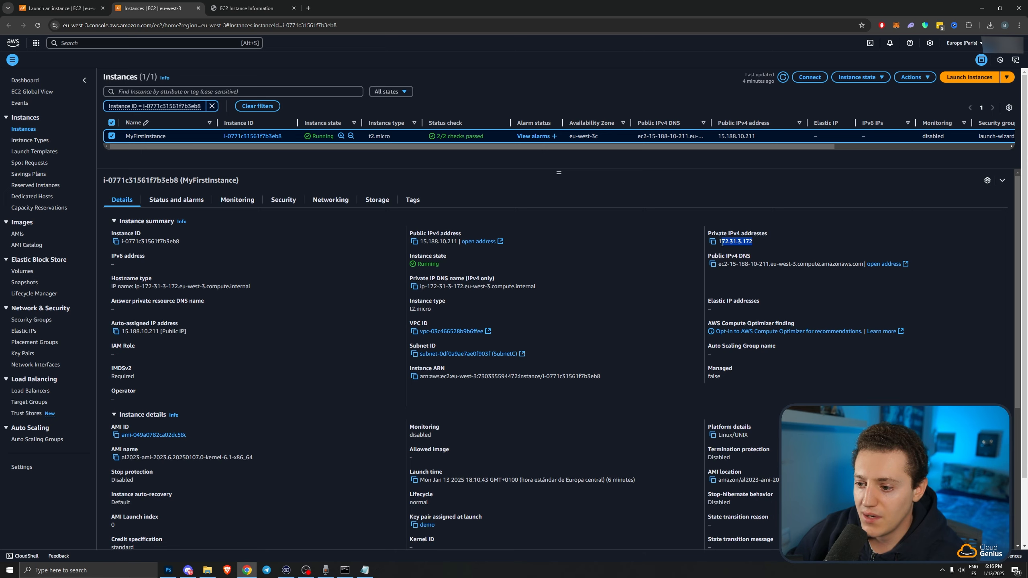
pyautogui.click(243, 8)
pyautogui.moveTo(518, 278)
pyautogui.mouseDown()
pyautogui.moveTo(571, 280)
pyautogui.moveTo(511, 294)
pyautogui.mouseUp()
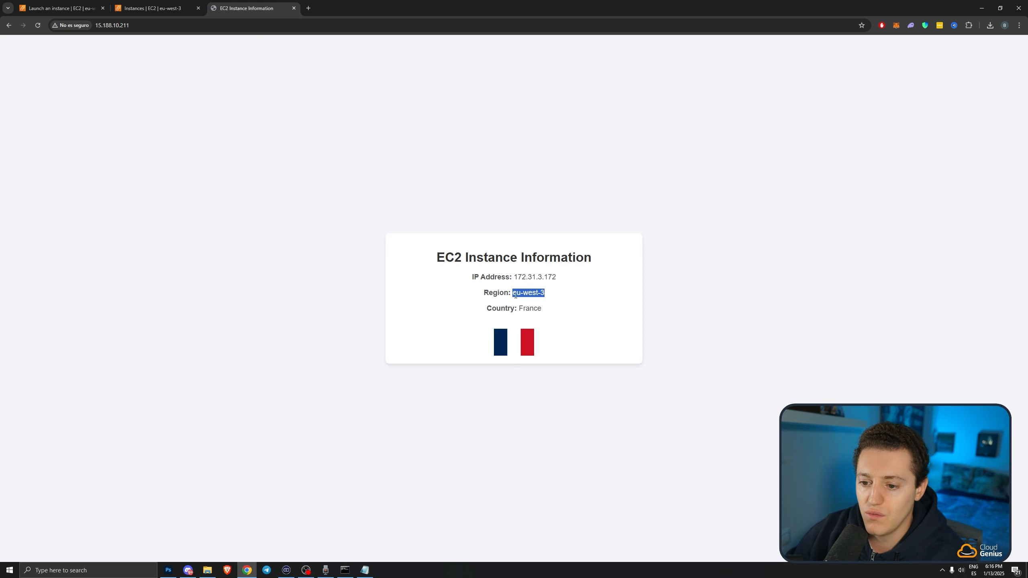
pyautogui.click(554, 299)
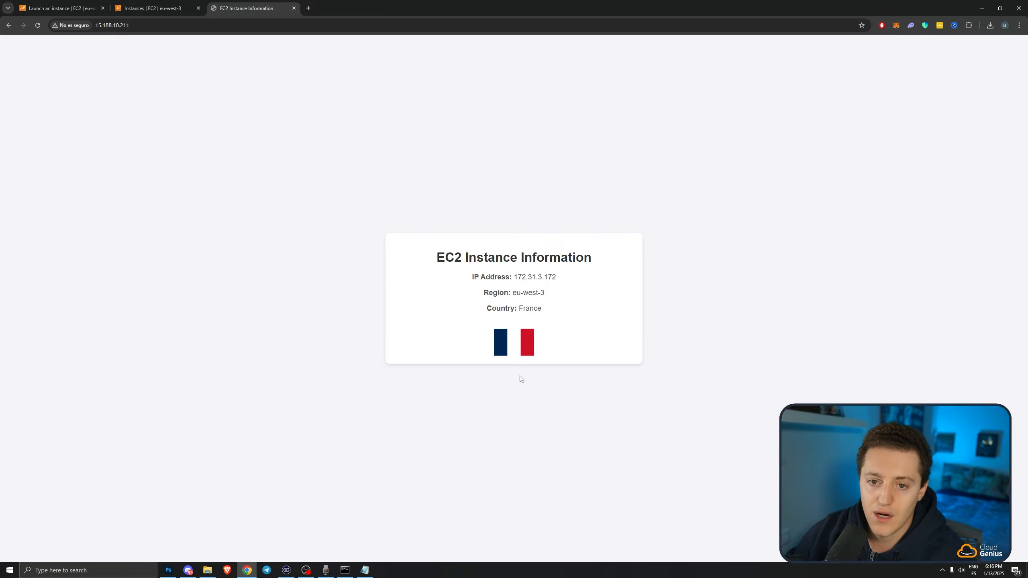
pyautogui.moveTo(542, 308); pyautogui.dragTo(462, 278)
pyautogui.click(581, 304)
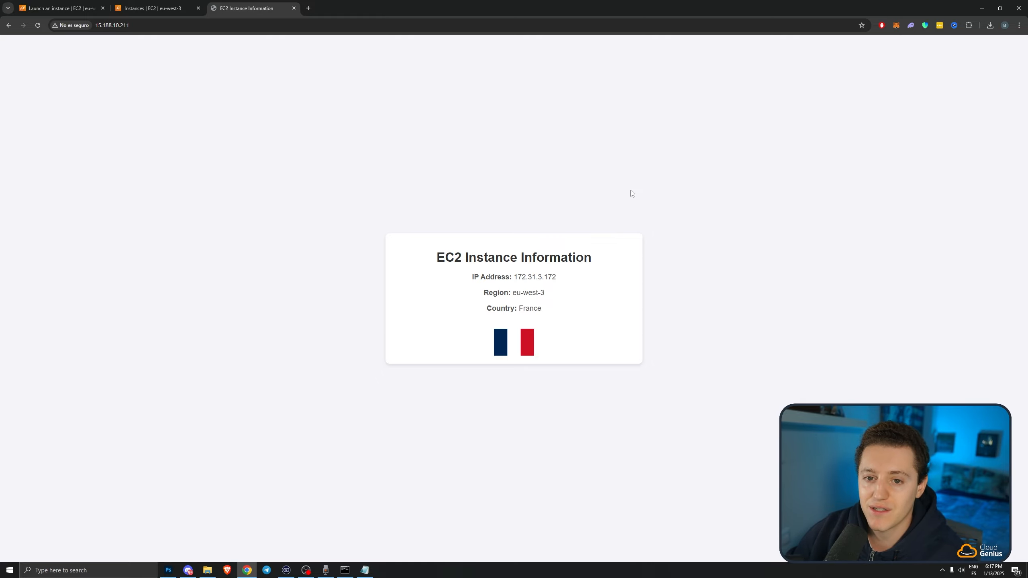
# - Inspect the HTTP status codes in the Flask server's request log in the terminal, and return to the web page
pyautogui.click(345, 571)
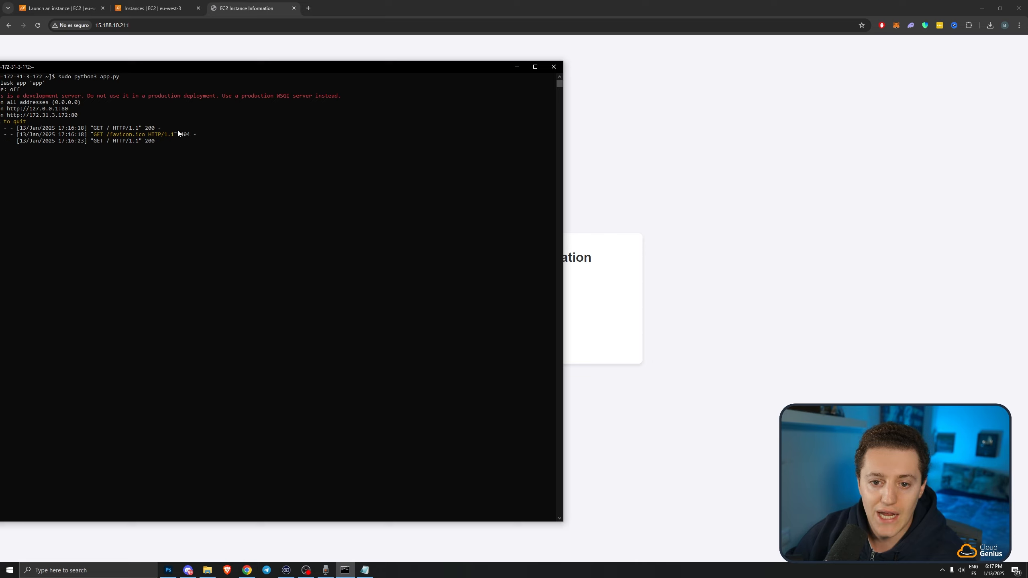
pyautogui.moveTo(145, 142); pyautogui.dragTo(154, 145)
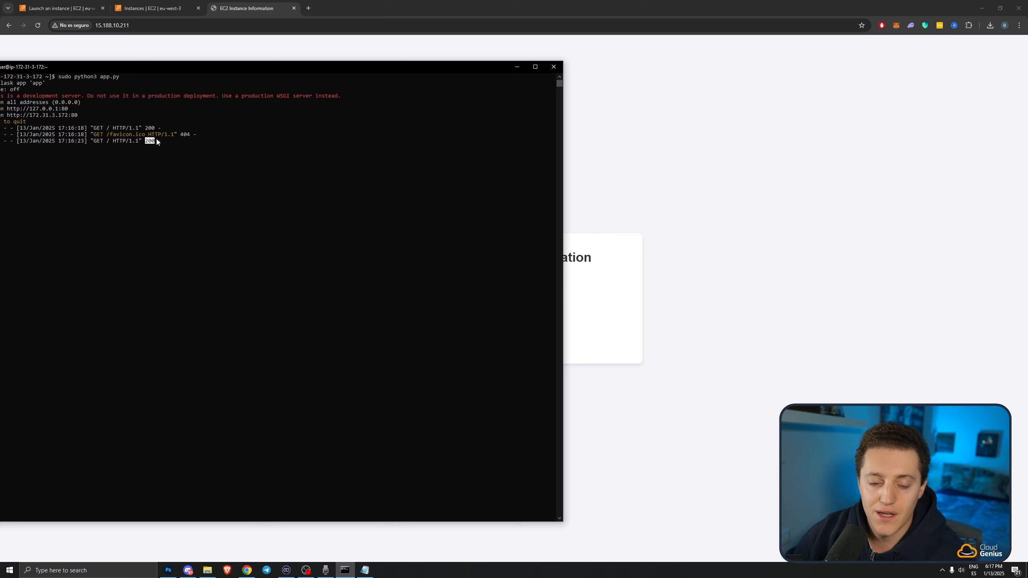
pyautogui.moveTo(181, 135); pyautogui.dragTo(190, 136)
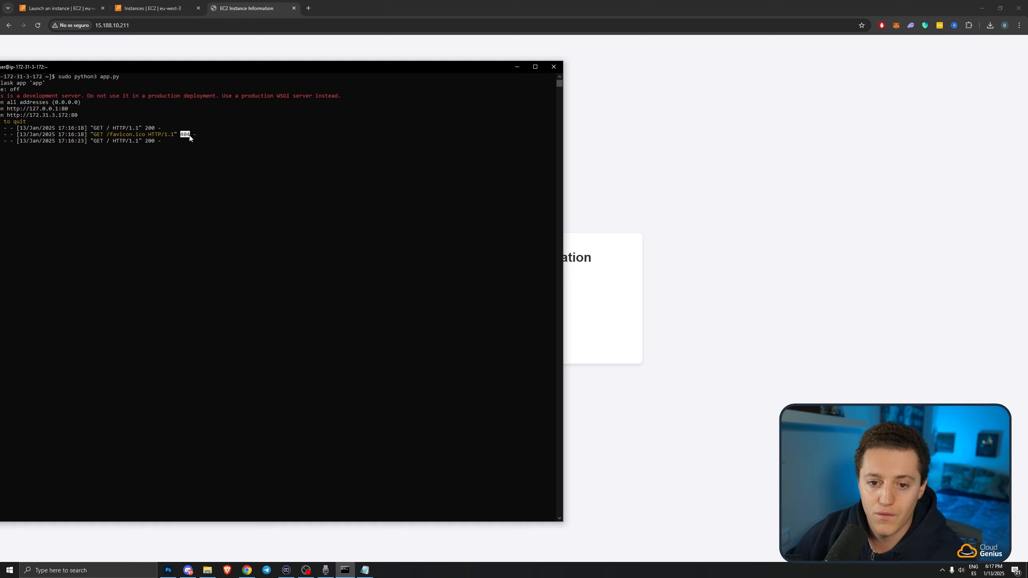
pyautogui.click(647, 162)
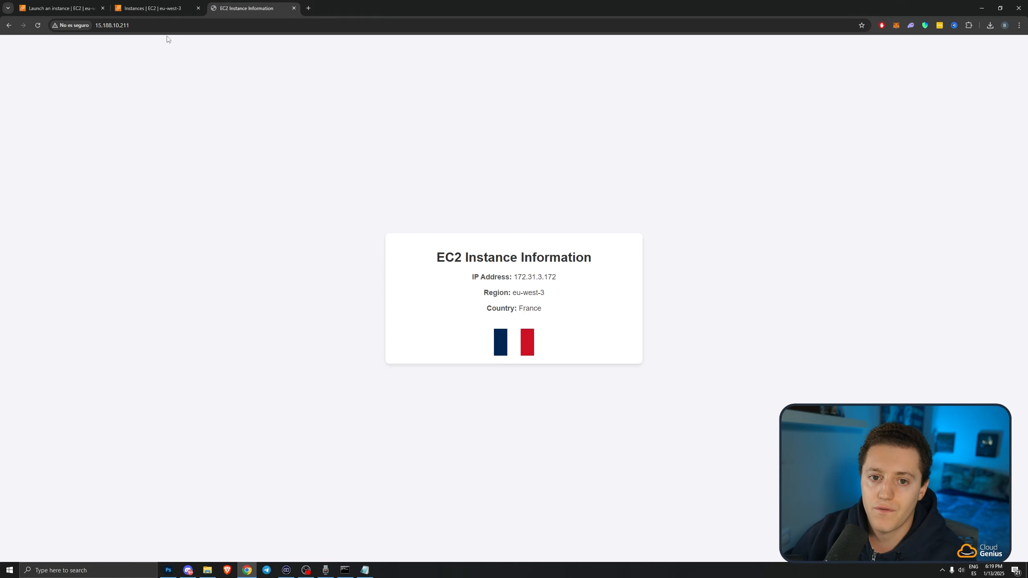
# - Show MyFirstInstance's monitoring metrics for a custom 5-minute range and examine the network and CPU utilization graphs
pyautogui.click(160, 8)
pyautogui.click(122, 199)
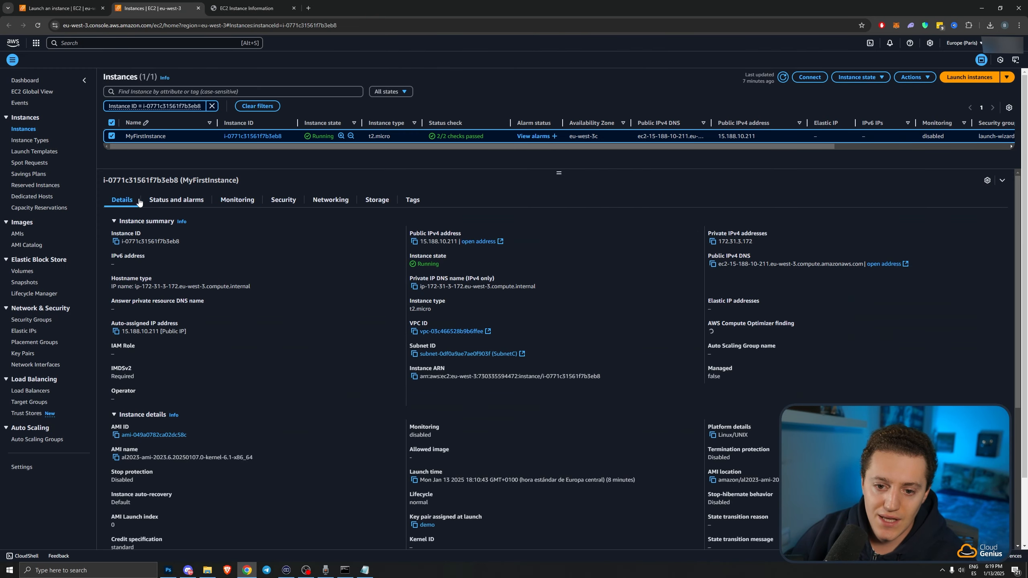
pyautogui.click(237, 199)
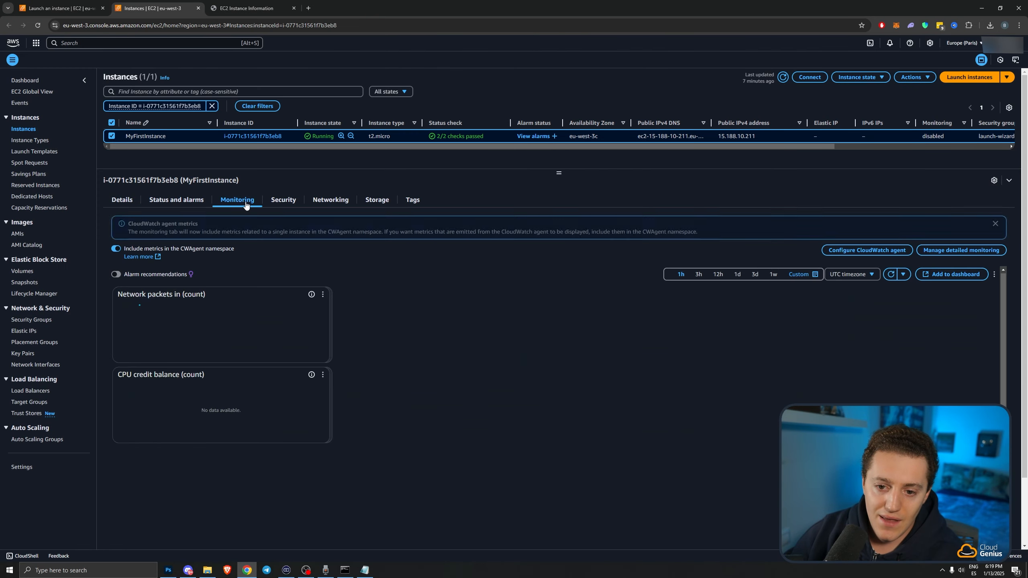
pyautogui.click(800, 274)
pyautogui.click(699, 316)
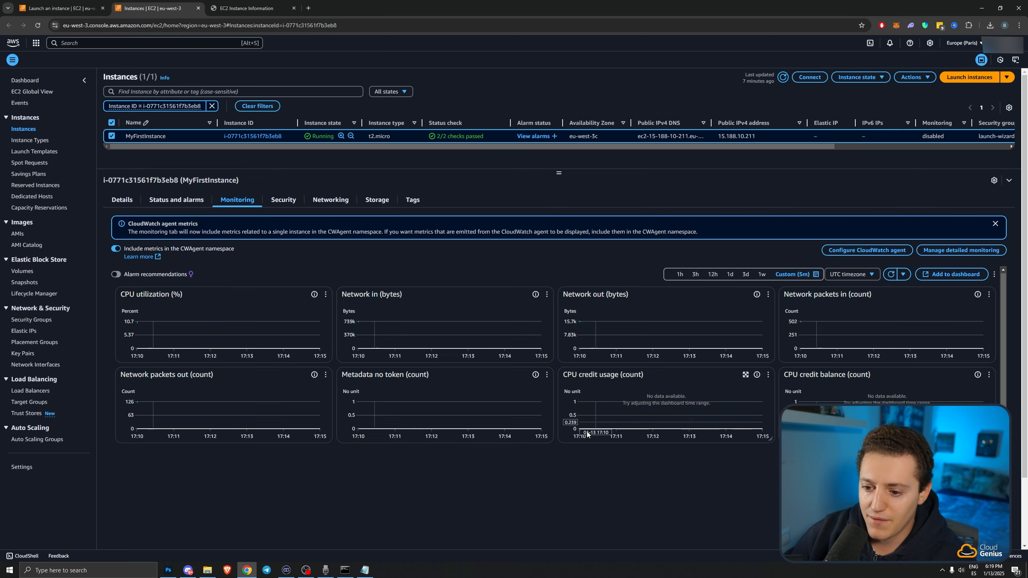
pyautogui.moveTo(582, 324)
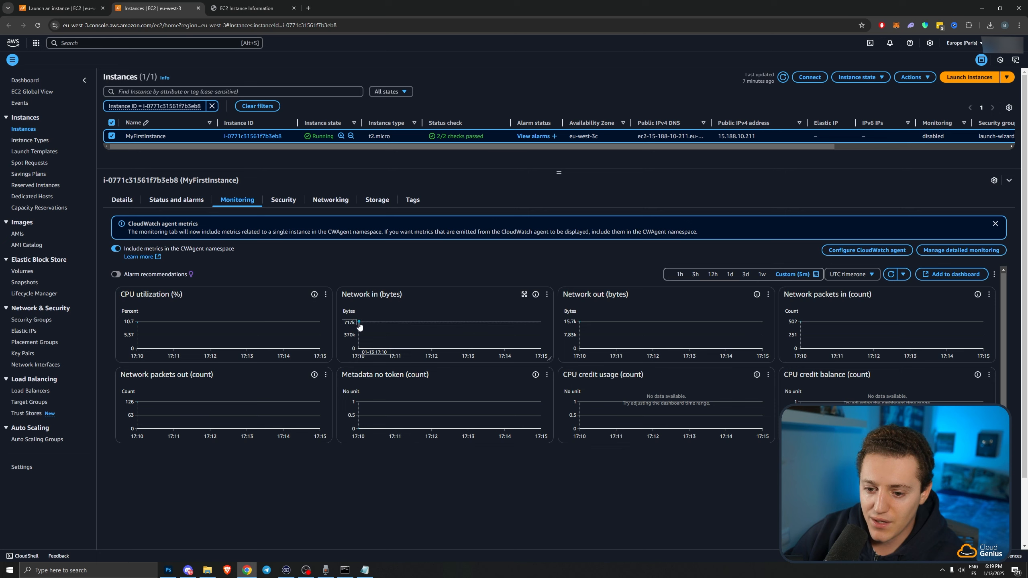
pyautogui.moveTo(359, 325)
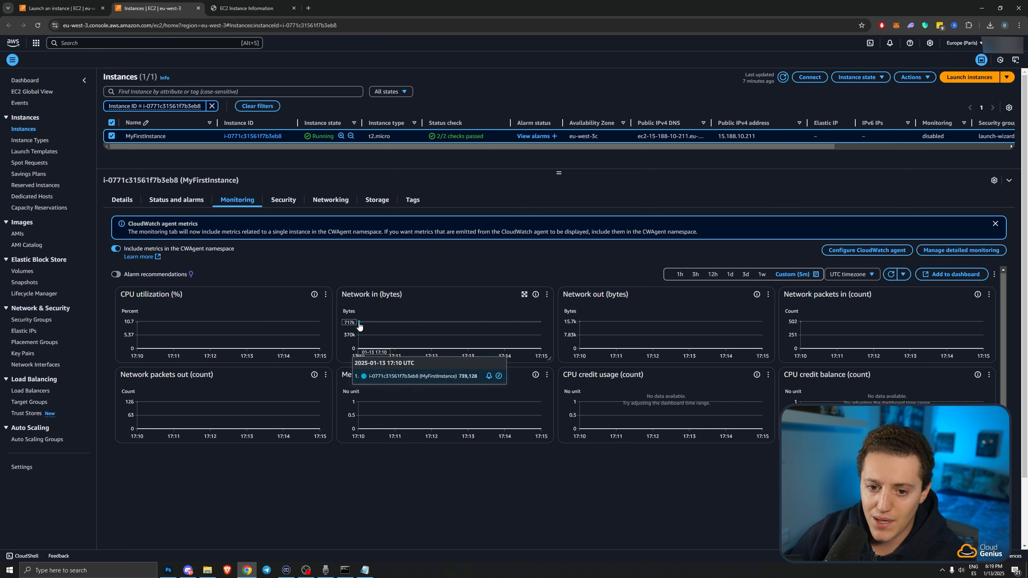
pyautogui.moveTo(138, 326)
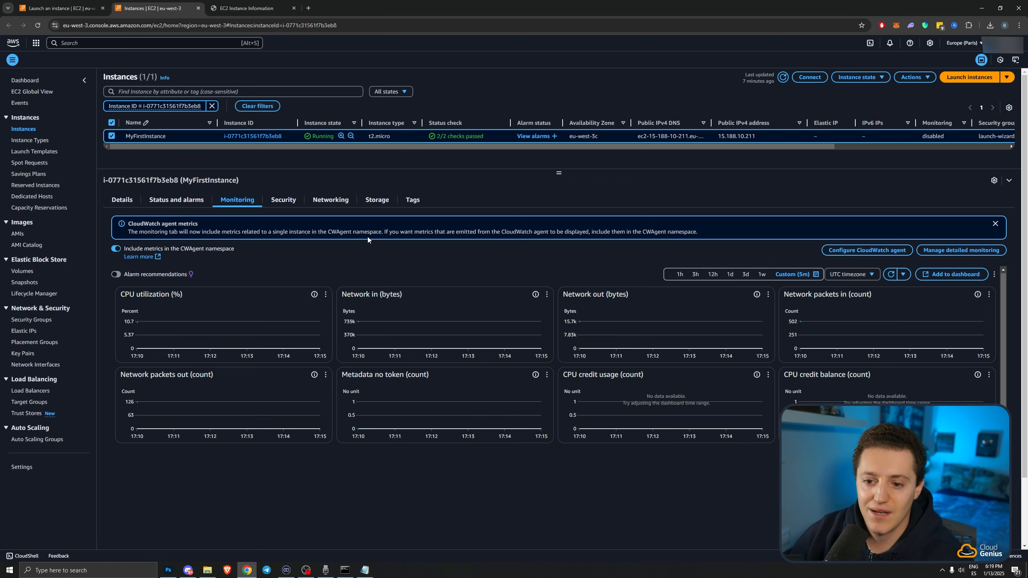
# - Return to MyFirstInstance's details and shrink the details pane to give the instance list more room
pyautogui.click(122, 200)
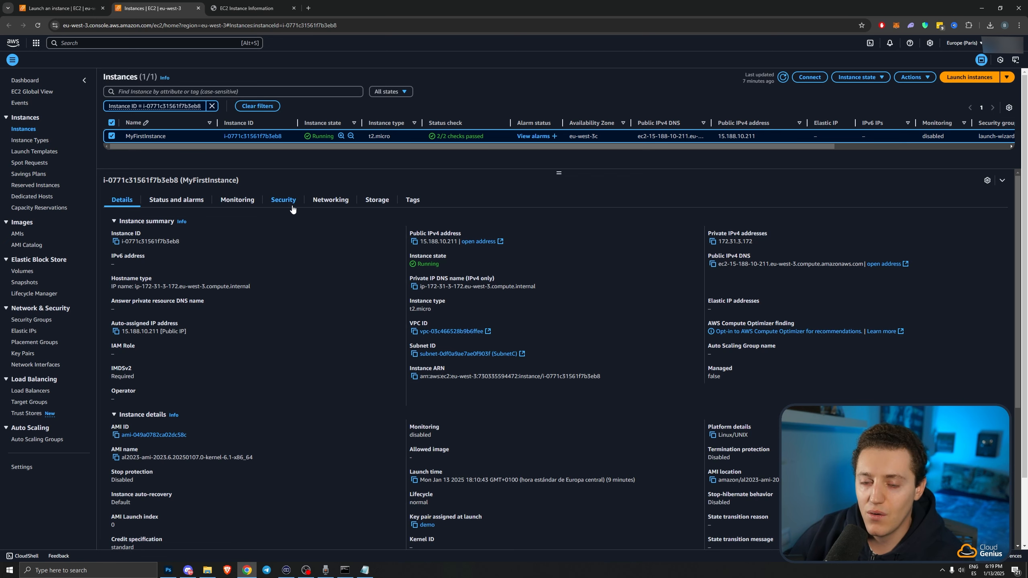
pyautogui.moveTo(543, 172); pyautogui.dragTo(562, 283)
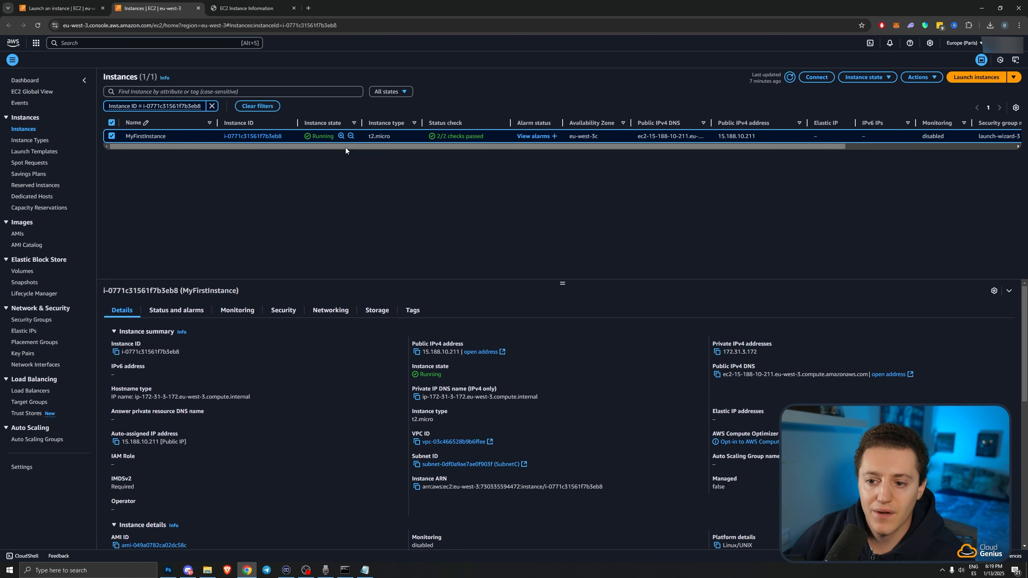